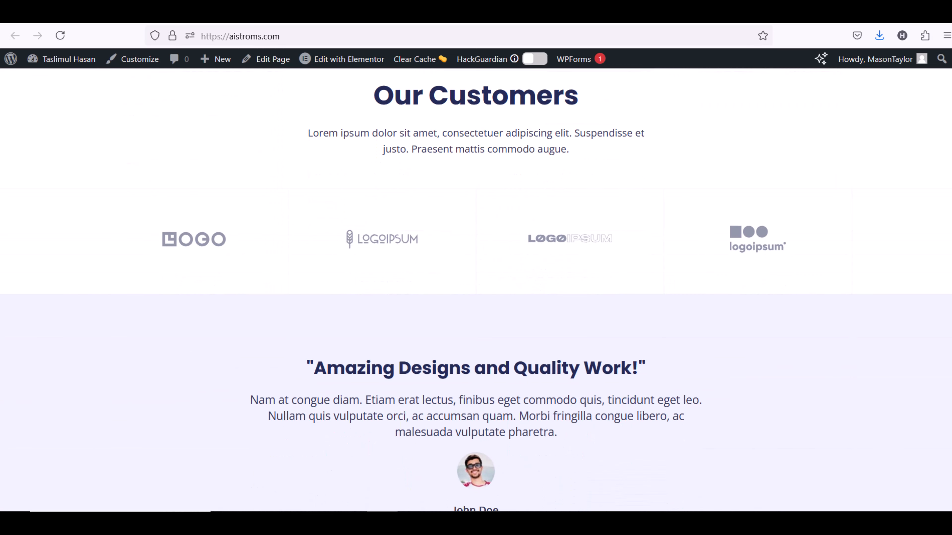
# - Look through the demo homepage from the customers section down to the leadership team and project call-to-action
pyautogui.scroll(-12, 476, 291)
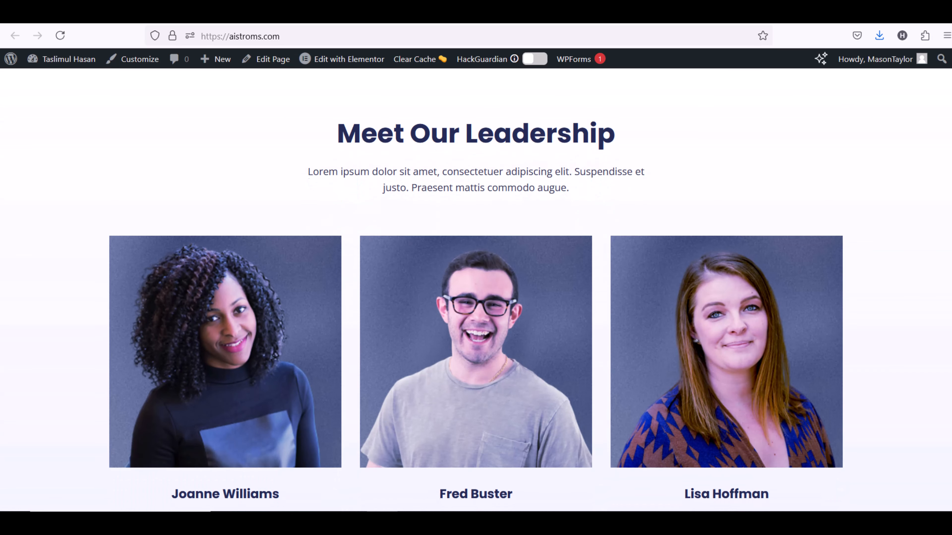
pyautogui.scroll(-10, 476, 290)
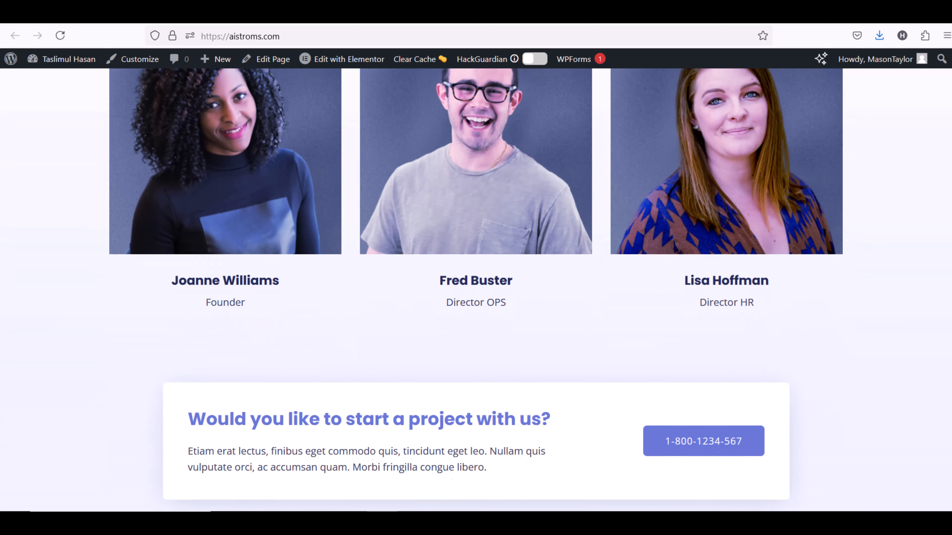
pyautogui.scroll(-4, 476, 290)
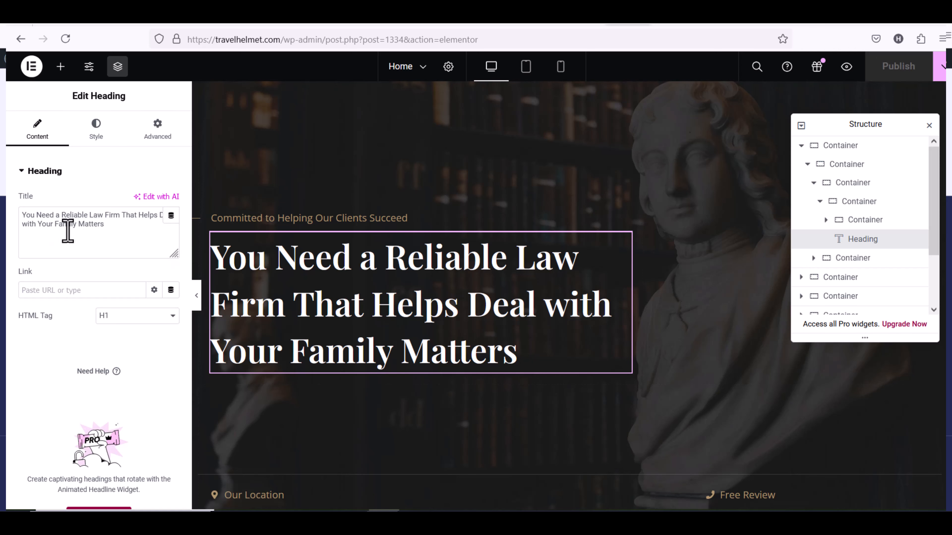
# - Replace the law firm homepage's hero heading text with "hello" and select the Free Review phone heading
pyautogui.click(129, 226)
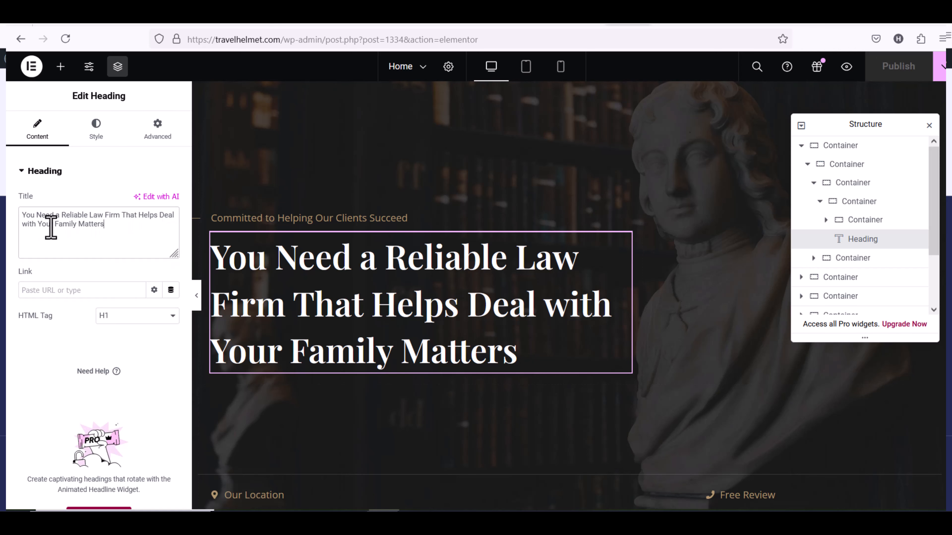
pyautogui.hotkey('ctrl', 'a')
pyautogui.write('hello')
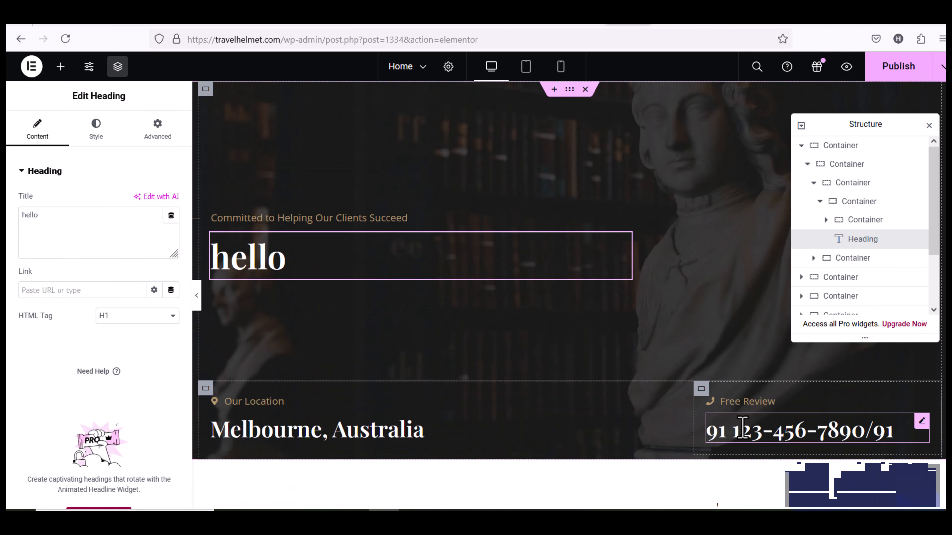
pyautogui.click(743, 427)
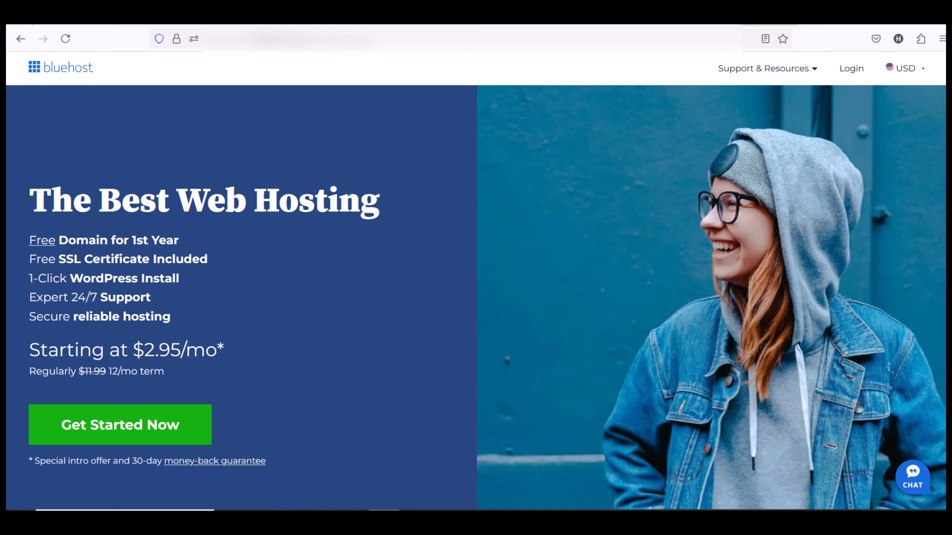
# - Find the Bluehost coupon video's pinned comment and open its Coupon Applied link
pyautogui.scroll(-2, 476, 275)
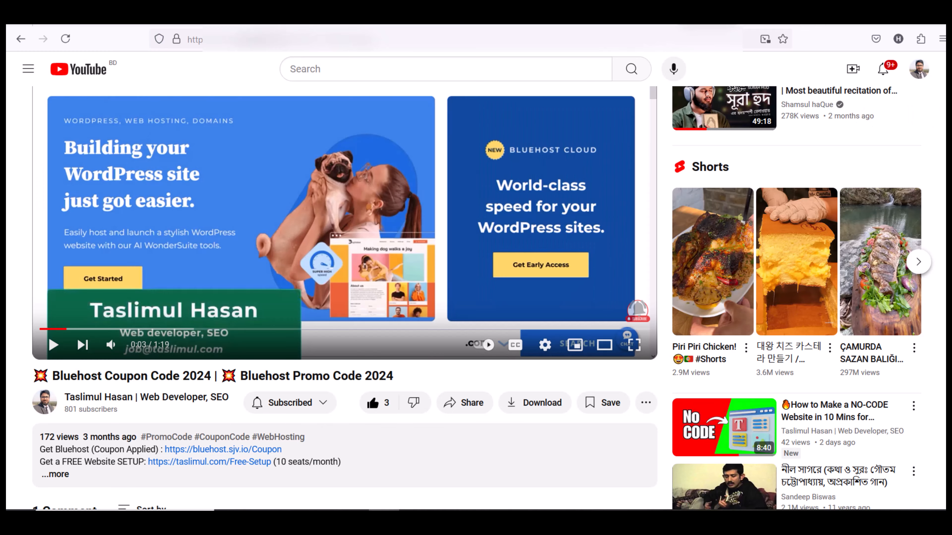
pyautogui.scroll(-8, 345, 296)
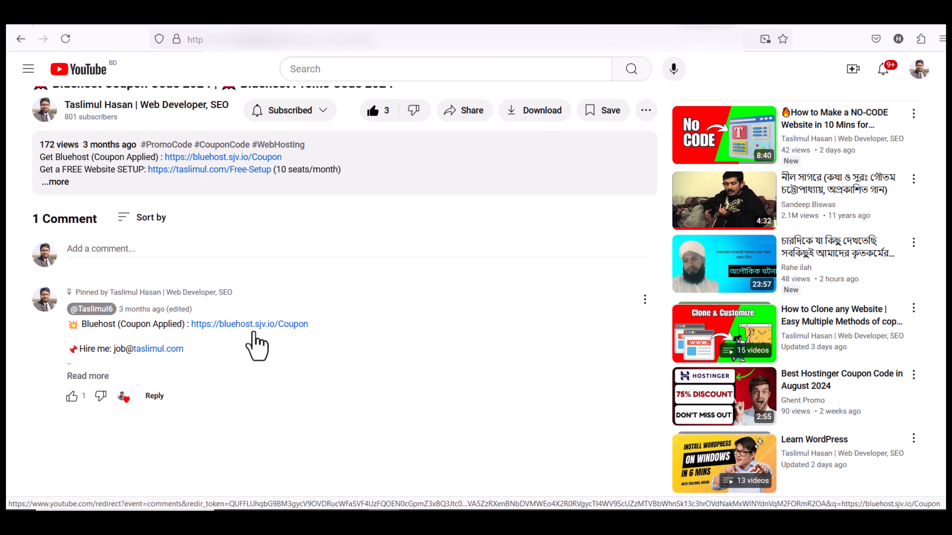
pyautogui.scroll(2, 545, 255)
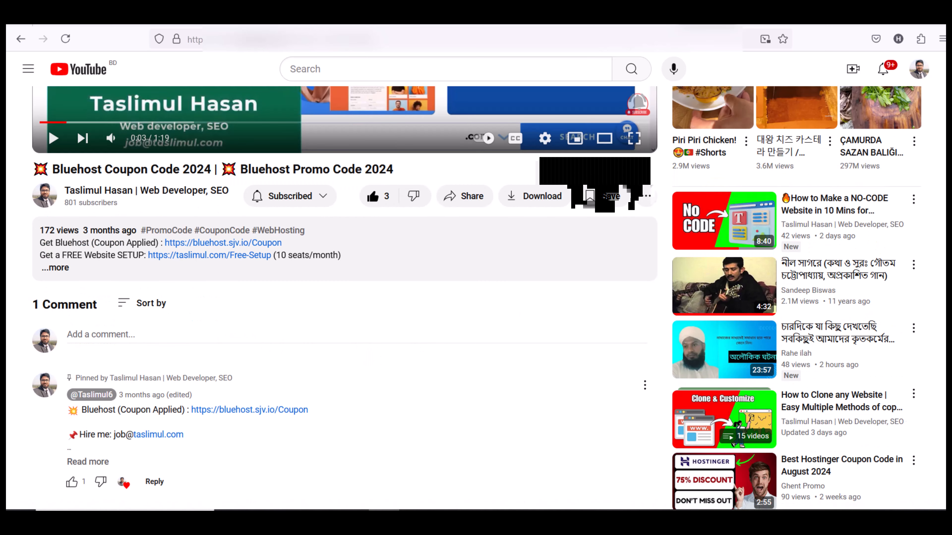
pyautogui.click(278, 413)
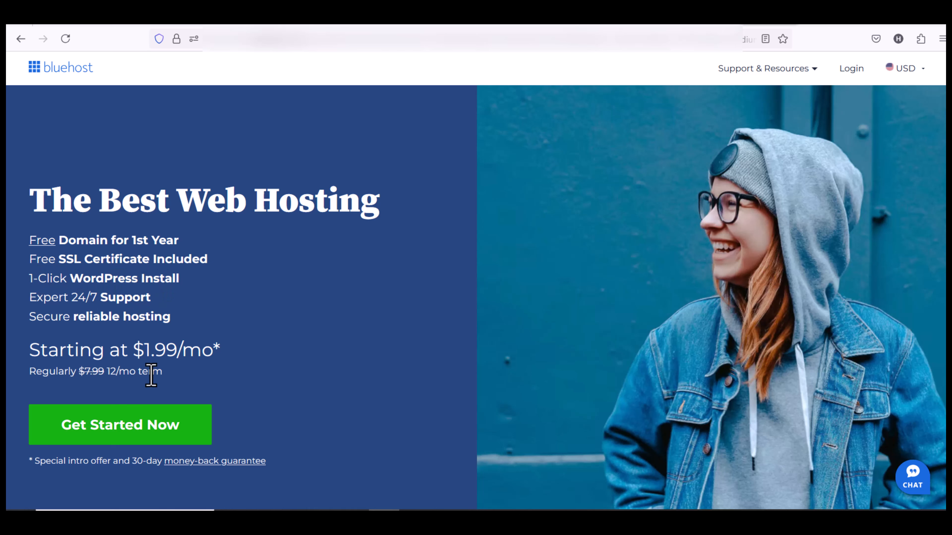
# - Review the WordPress hosting plans and select the Basic plan
pyautogui.scroll(-10, 255, 371)
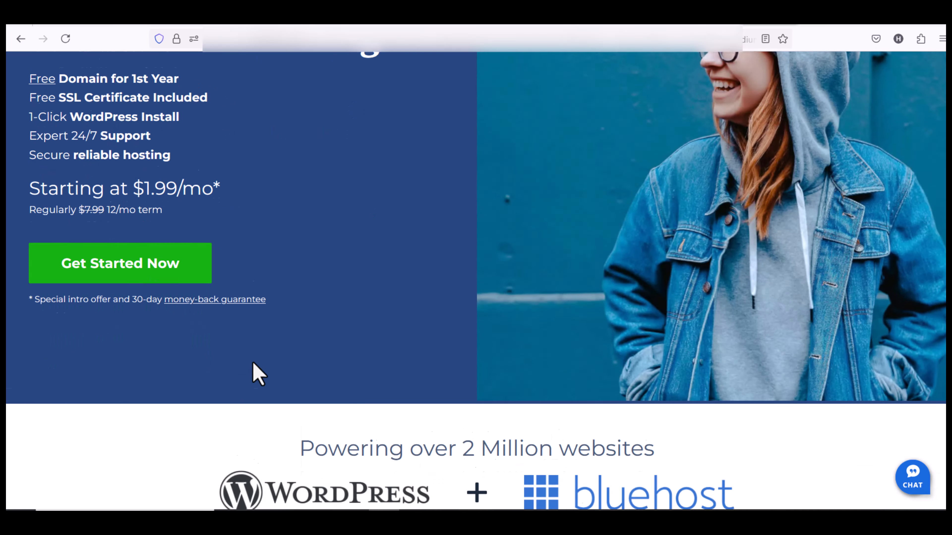
pyautogui.scroll(-2, 258, 373)
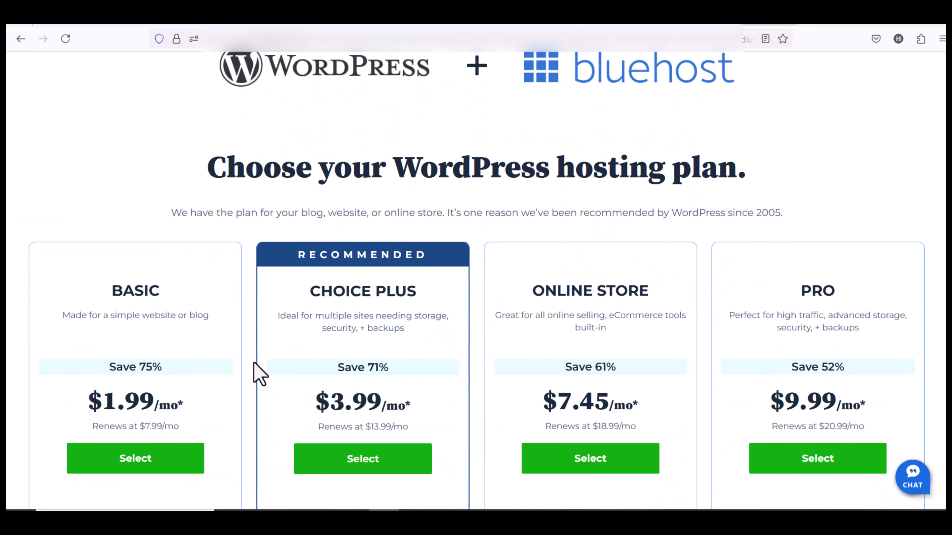
pyautogui.scroll(-5, 258, 375)
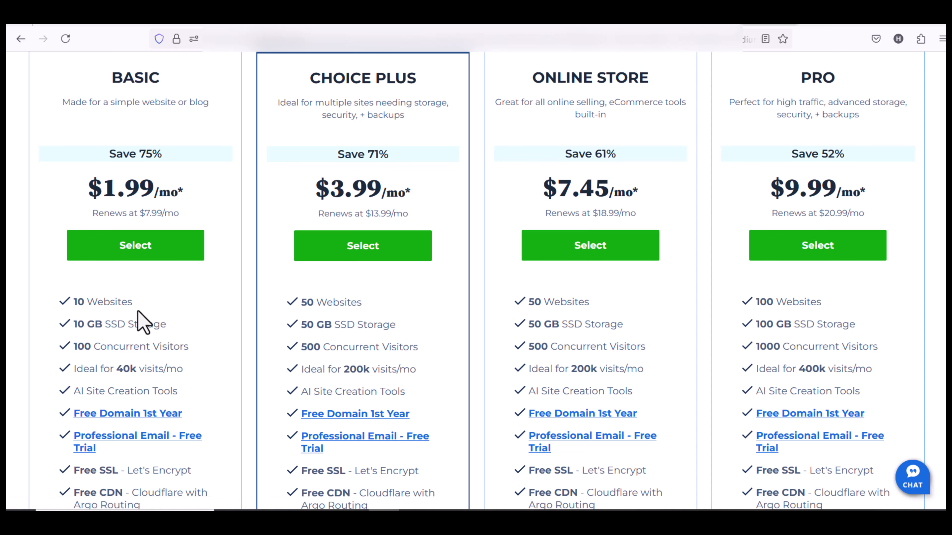
pyautogui.click(156, 250)
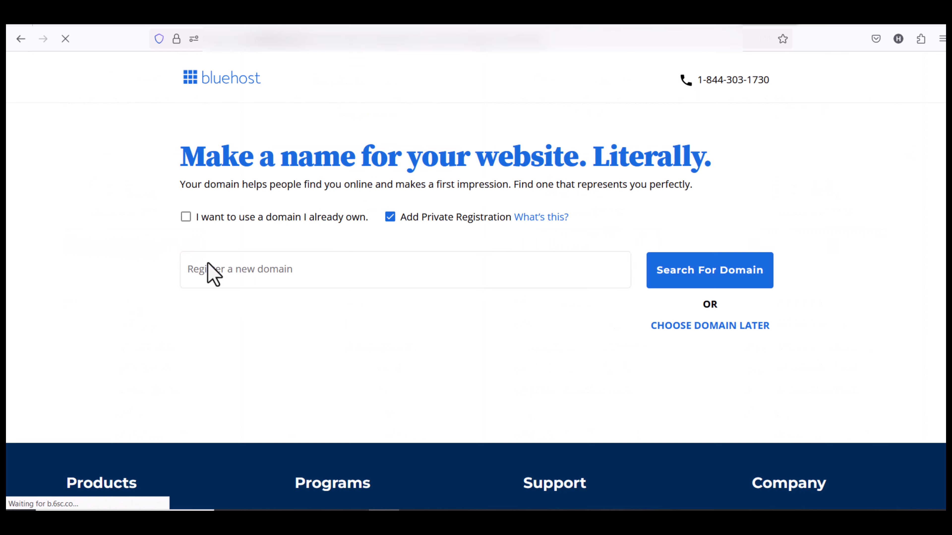
# - Enter primelawyerfarmllc as the new domain to register and continue from the cart to checkout
pyautogui.click(246, 271)
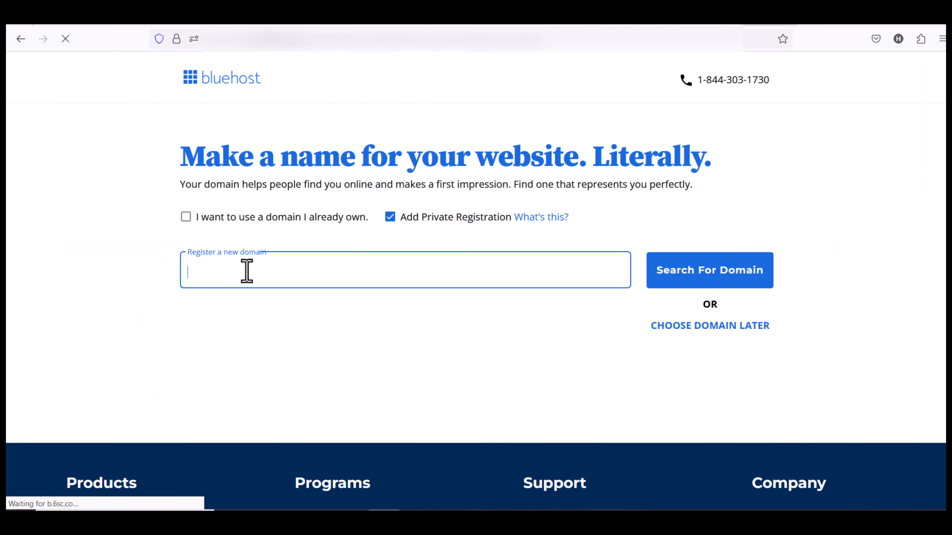
pyautogui.write('primelawyerfarmllc')
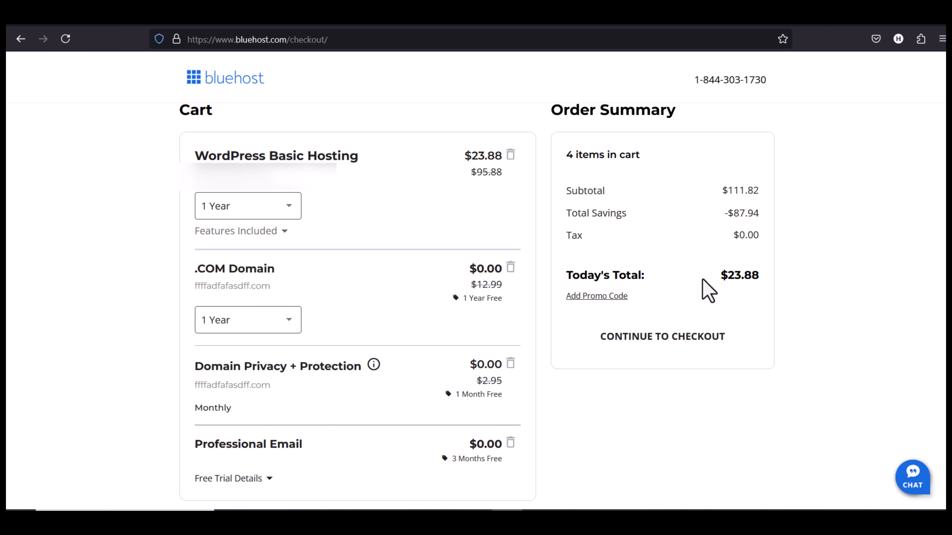
pyautogui.moveTo(718, 276); pyautogui.dragTo(765, 280)
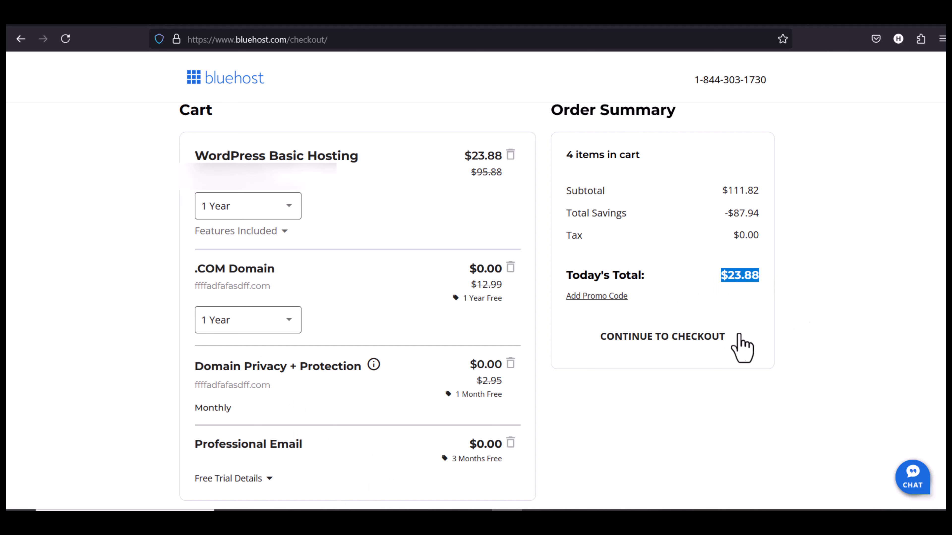
pyautogui.click(663, 336)
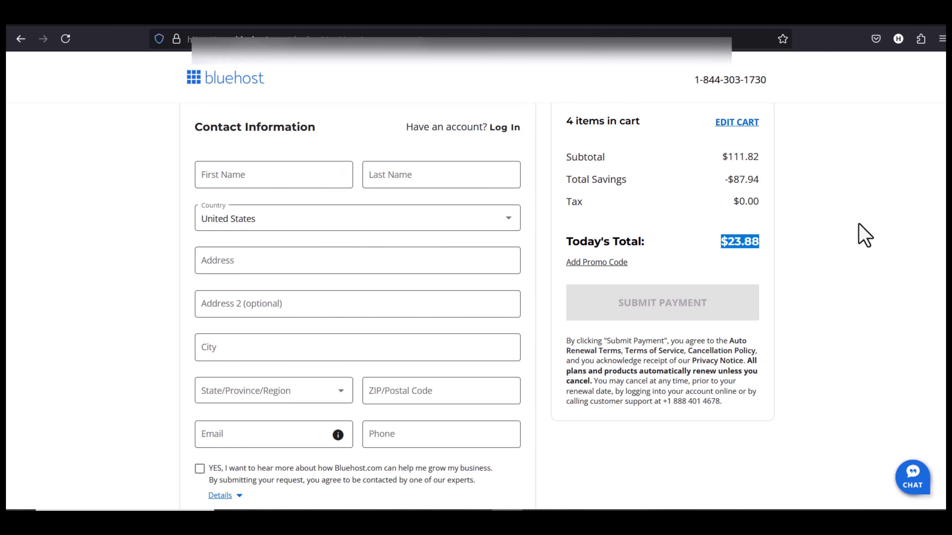
# - Choose credit card as the payment method, enter the cardholder's name and card number, and submit the payment
pyautogui.scroll(-10, 861, 234)
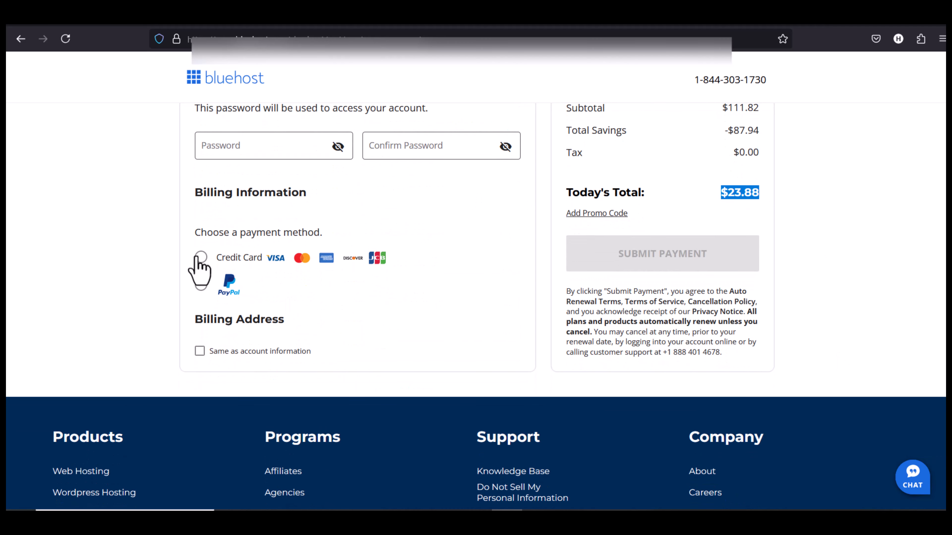
pyautogui.click(201, 257)
pyautogui.click(197, 295)
pyautogui.write('Taslimul')
pyautogui.scroll(-2, 198, 295)
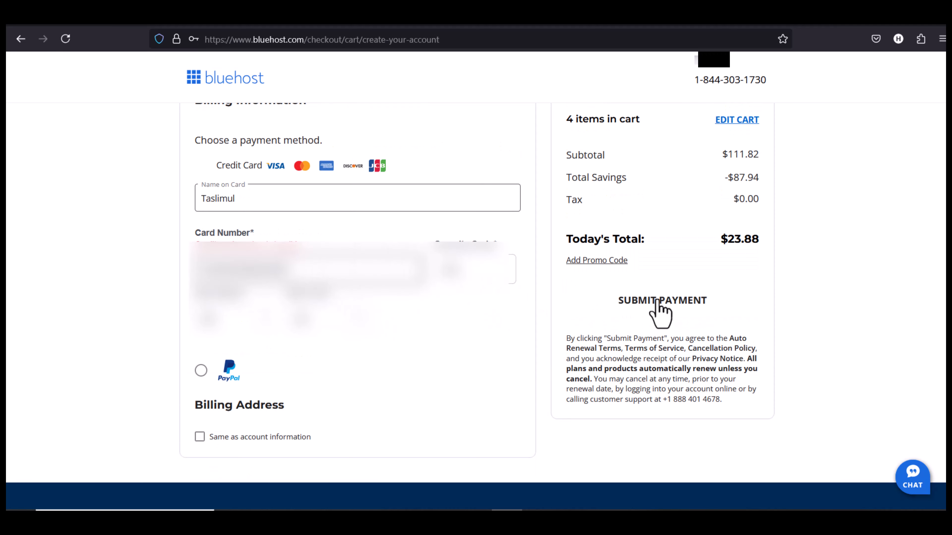
pyautogui.click(661, 315)
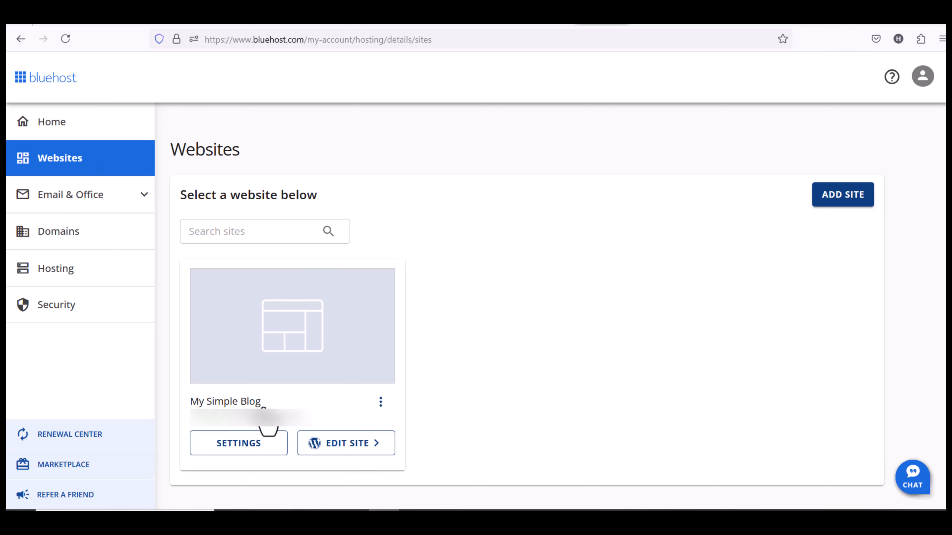
# - Open the WordPress dashboard of My Simple Blog for editing and list all of its pages
pyautogui.click(326, 443)
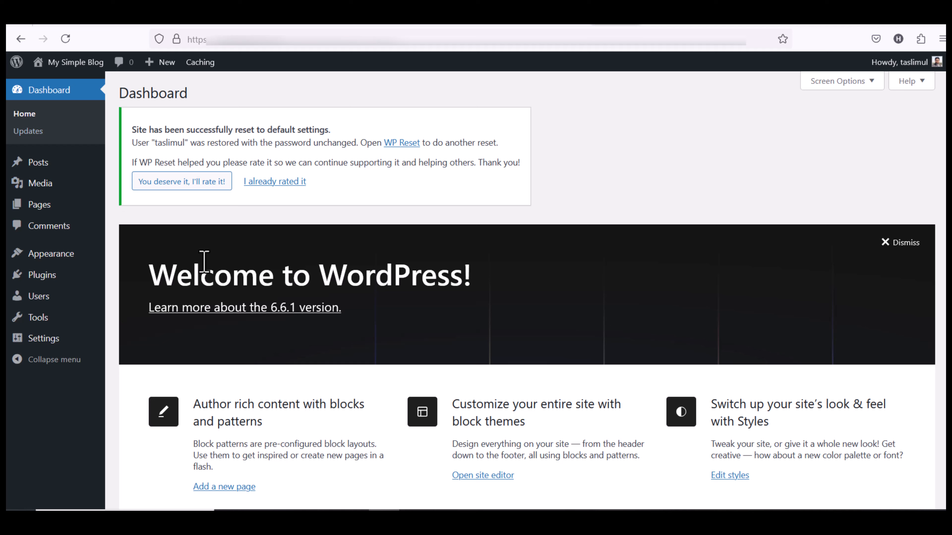
pyautogui.moveTo(37, 169)
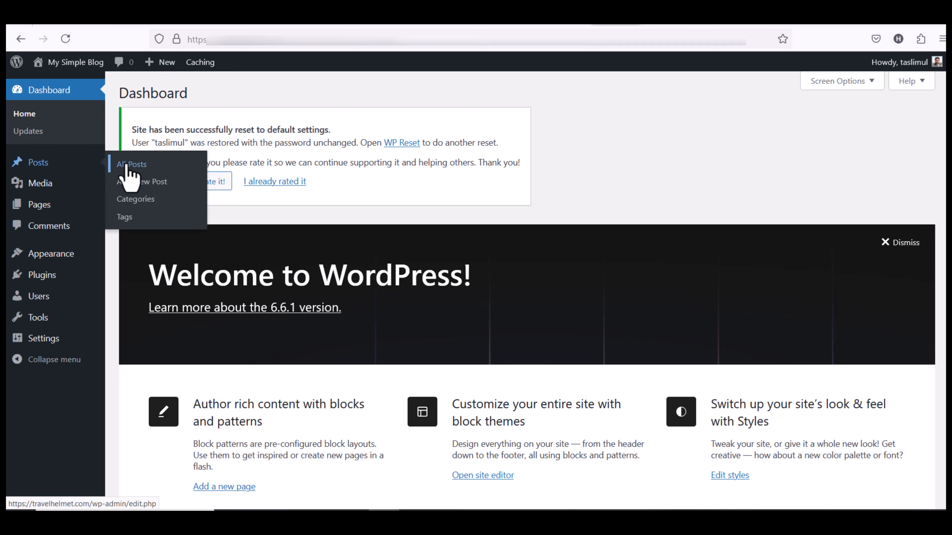
pyautogui.moveTo(49, 211)
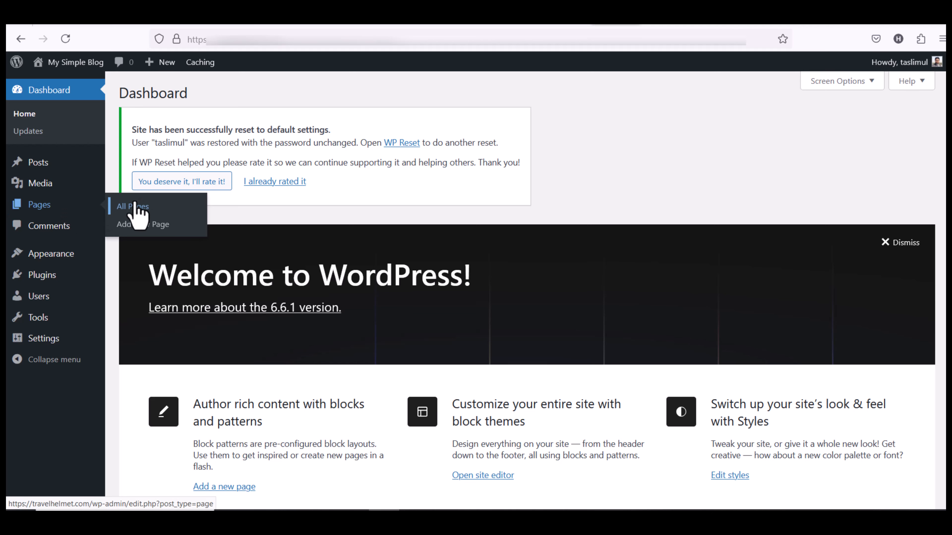
pyautogui.click(134, 207)
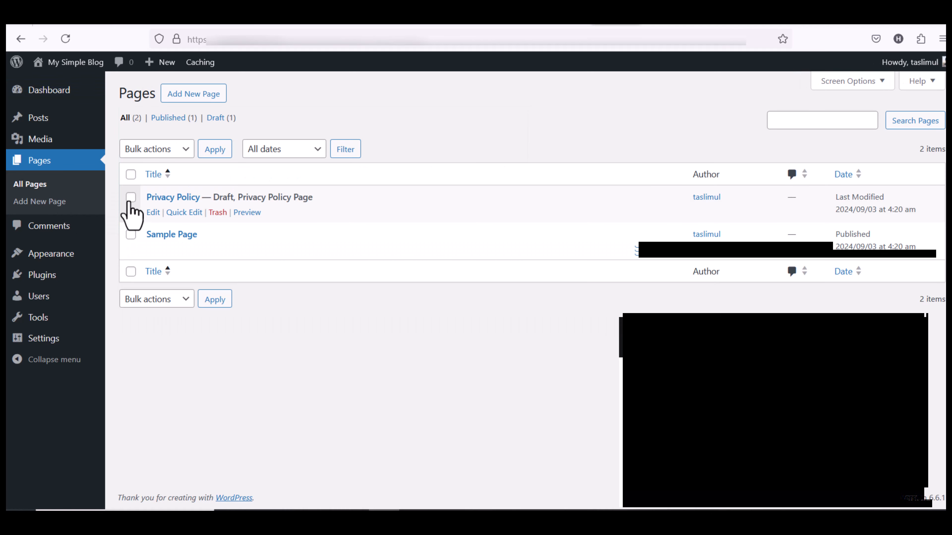
# - Move both the Privacy Policy page and Sample Page to the trash
pyautogui.click(131, 198)
pyautogui.click(131, 234)
pyautogui.click(152, 149)
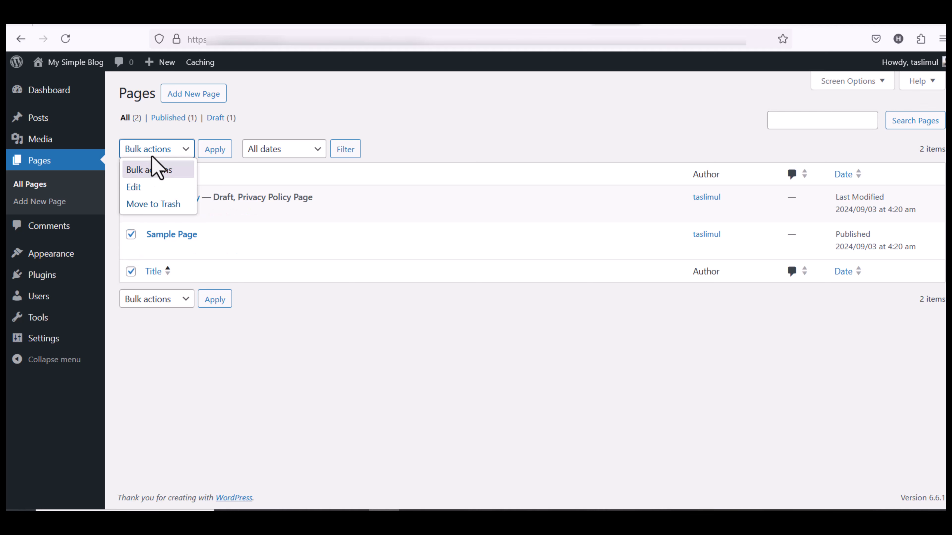
pyautogui.click(152, 204)
pyautogui.click(209, 151)
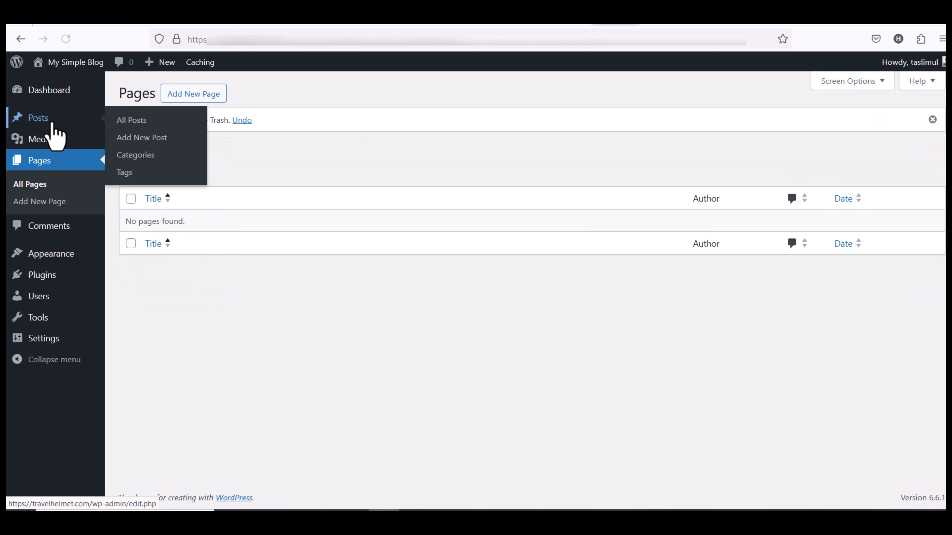
# - Move the "Hello world!" post to the trash from the list of all posts
pyautogui.click(102, 122)
pyautogui.click(131, 174)
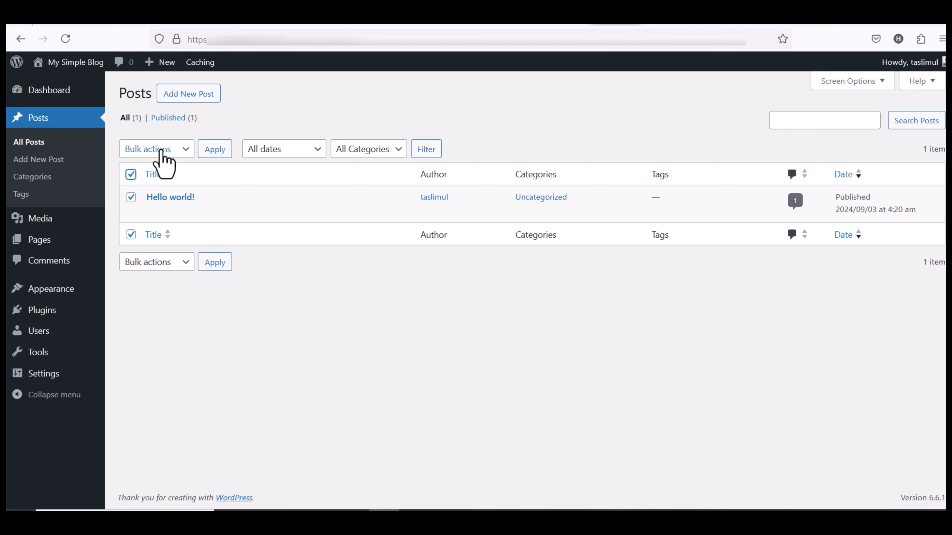
pyautogui.click(157, 149)
pyautogui.click(165, 204)
pyautogui.click(215, 262)
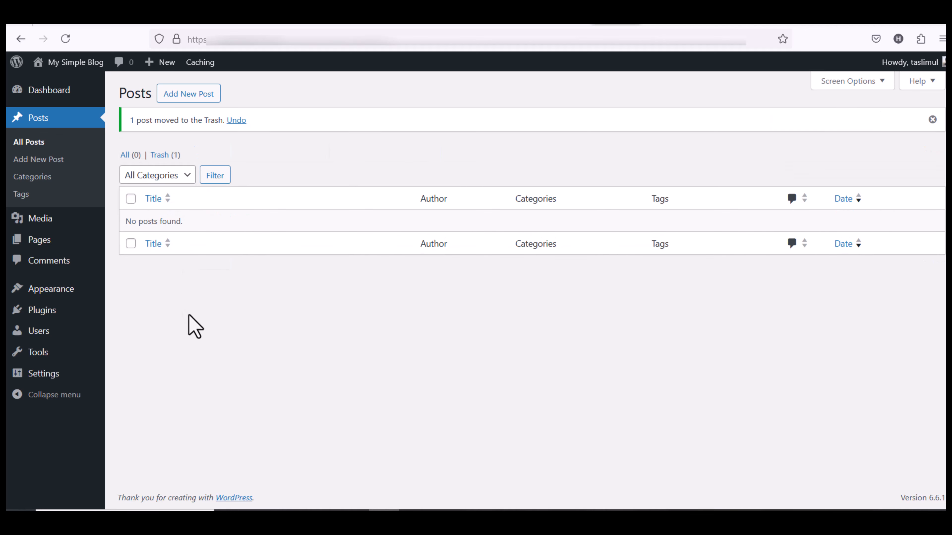
# - Set the site's permalink structure to Post name and save the setting
pyautogui.moveTo(57, 377)
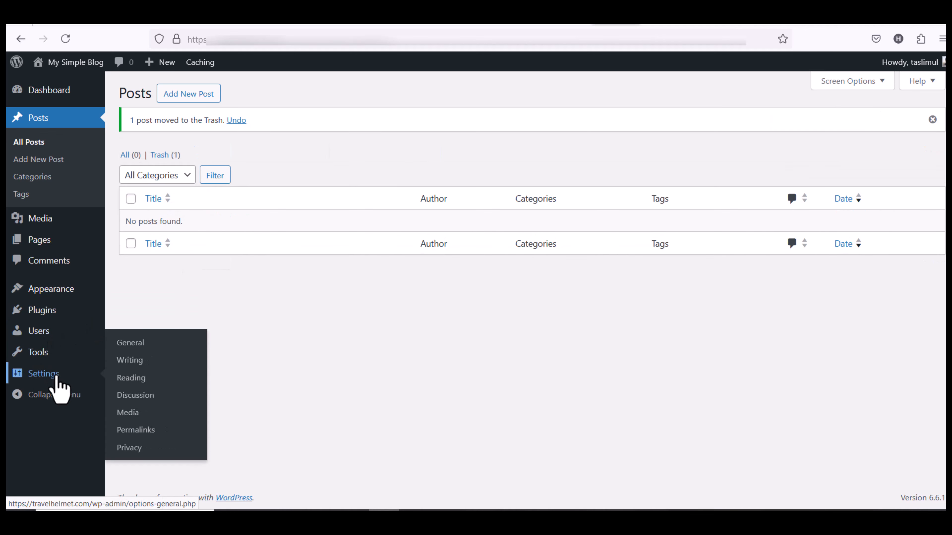
pyautogui.click(148, 431)
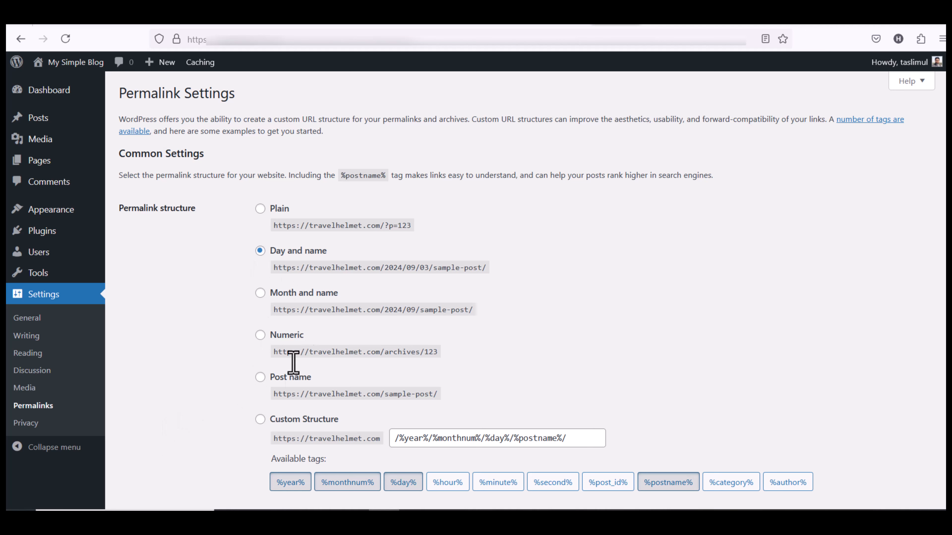
pyautogui.click(260, 378)
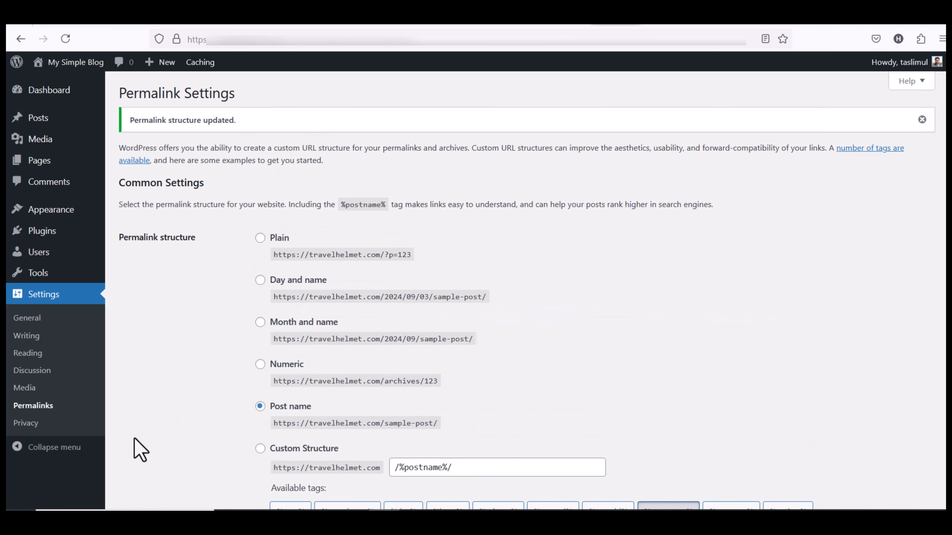
# - Search the library of new WordPress themes for "astra"
pyautogui.moveTo(66, 215)
pyautogui.click(119, 210)
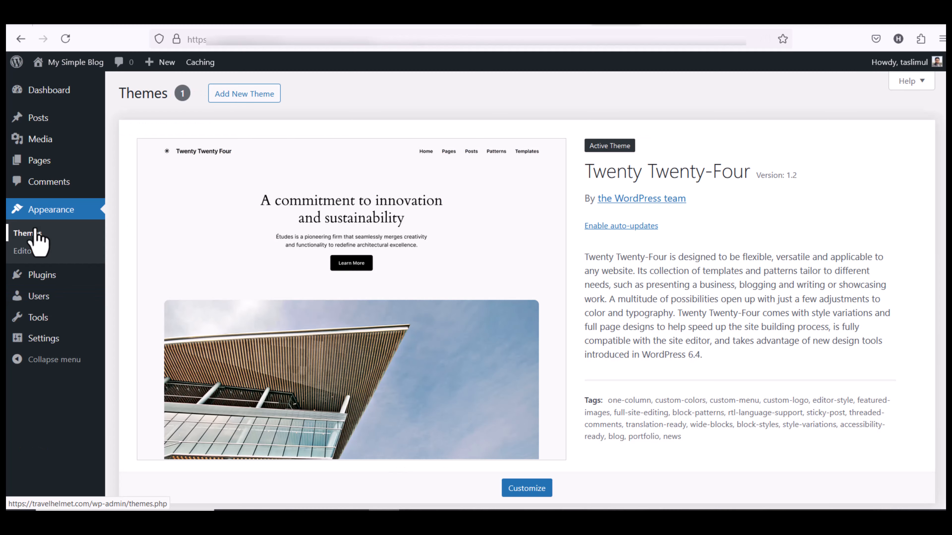
pyautogui.click(225, 95)
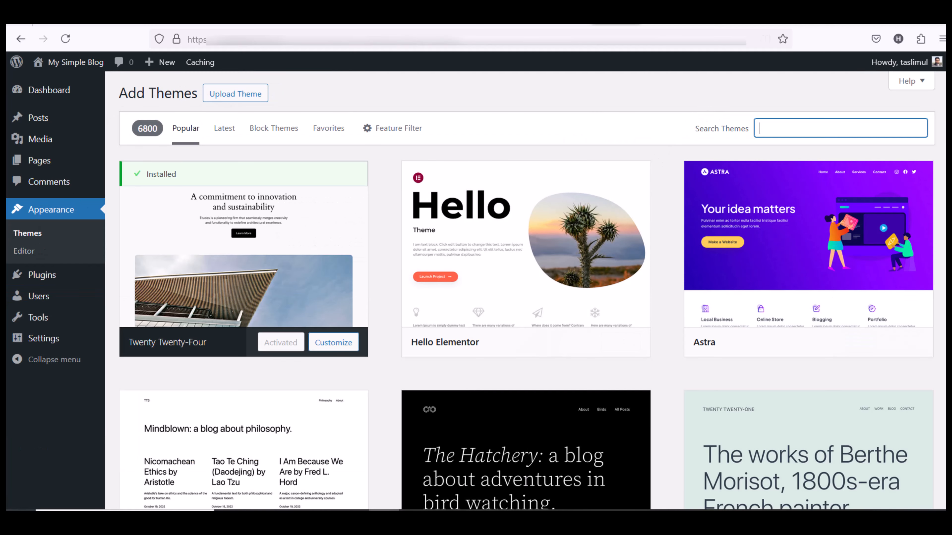
pyautogui.scroll(-4, 525, 293)
pyautogui.click(790, 128)
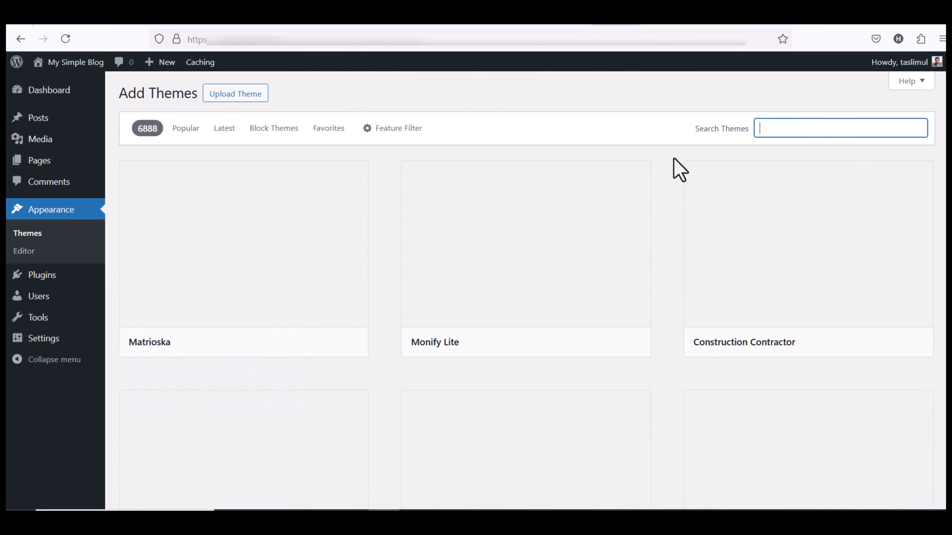
pyautogui.write('astra')
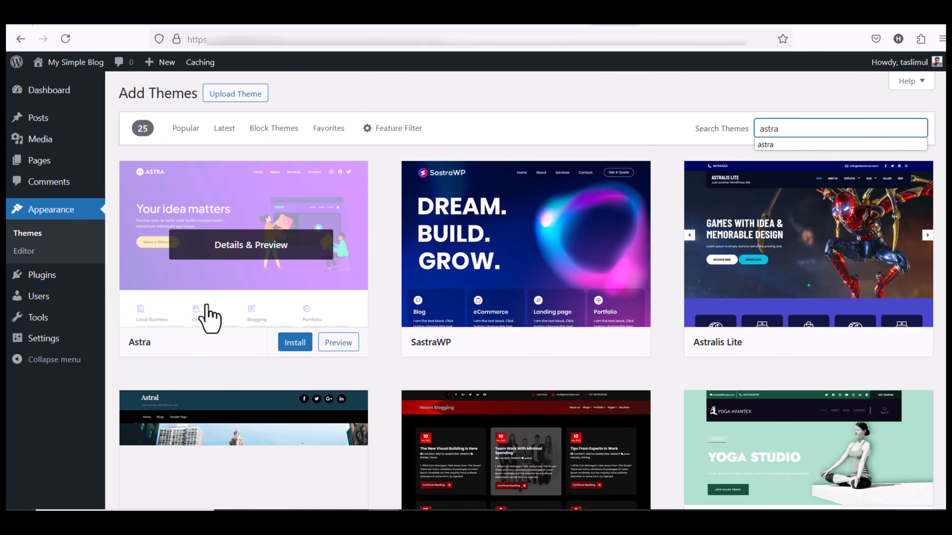
# - Install the Astra theme from its details preview and activate it on the site
pyautogui.click(206, 305)
pyautogui.scroll(-3, 100, 398)
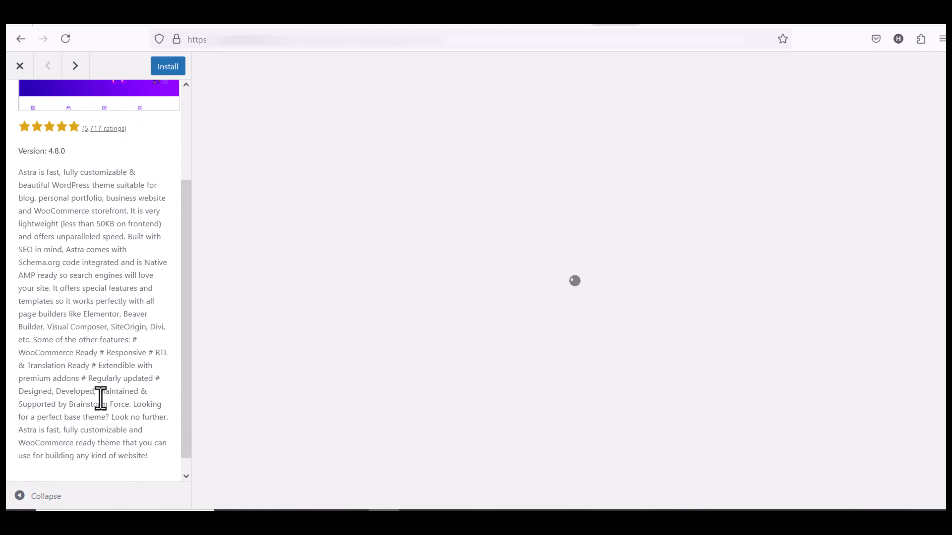
pyautogui.scroll(3, 112, 300)
pyautogui.click(160, 68)
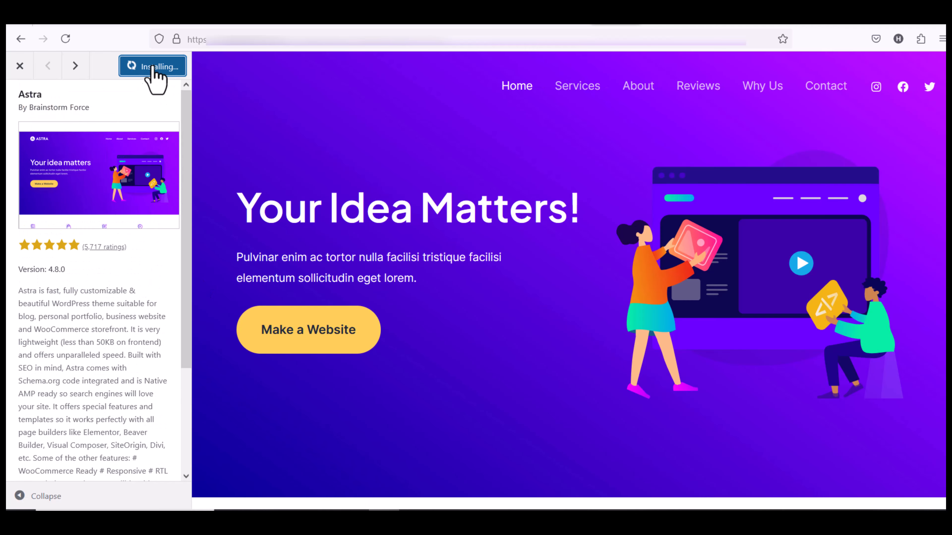
pyautogui.click(161, 68)
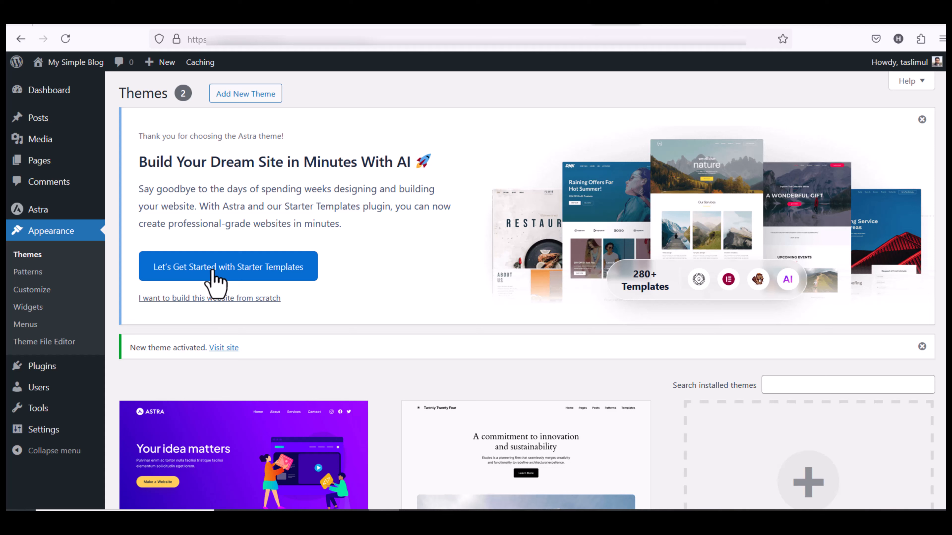
# - Start Astra's Starter Templates setup with Classic Starter Templates and choose Elementor as the page builder
pyautogui.click(226, 270)
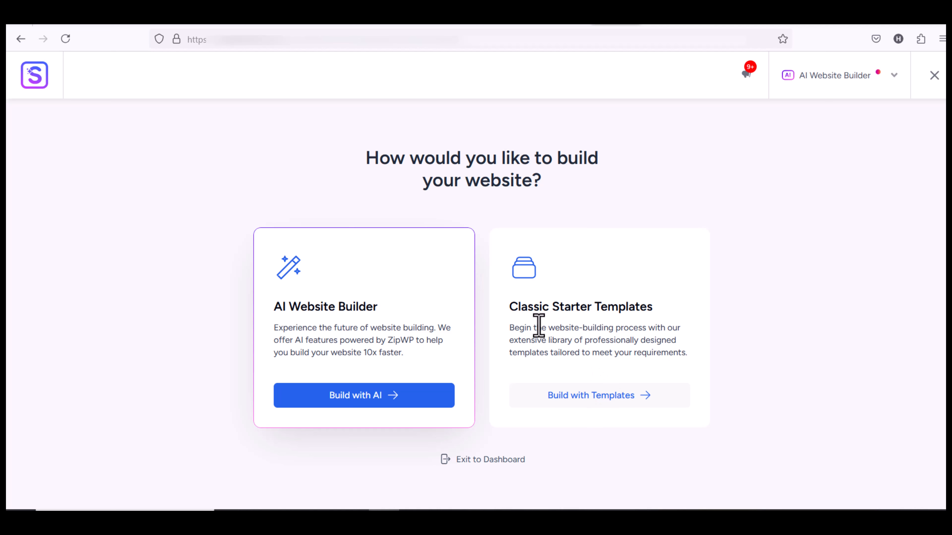
pyautogui.click(612, 396)
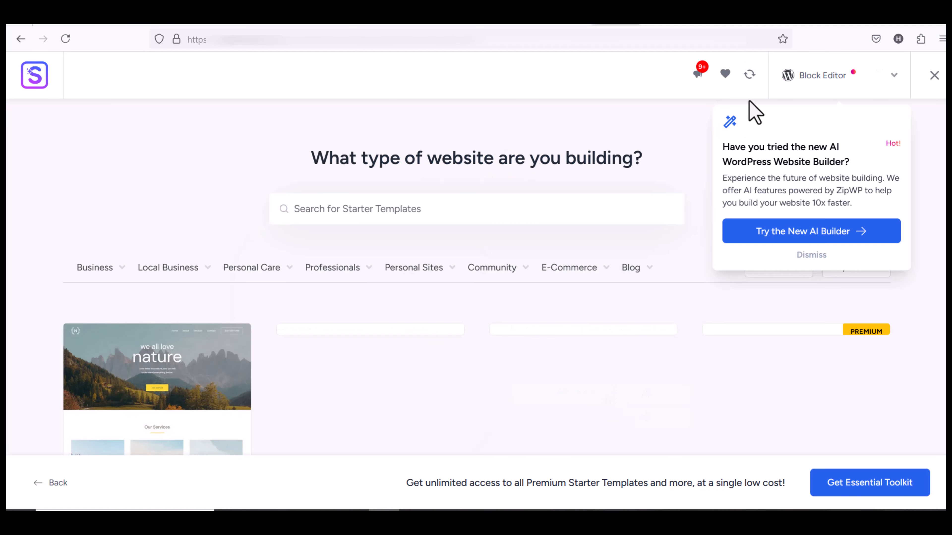
pyautogui.click(824, 80)
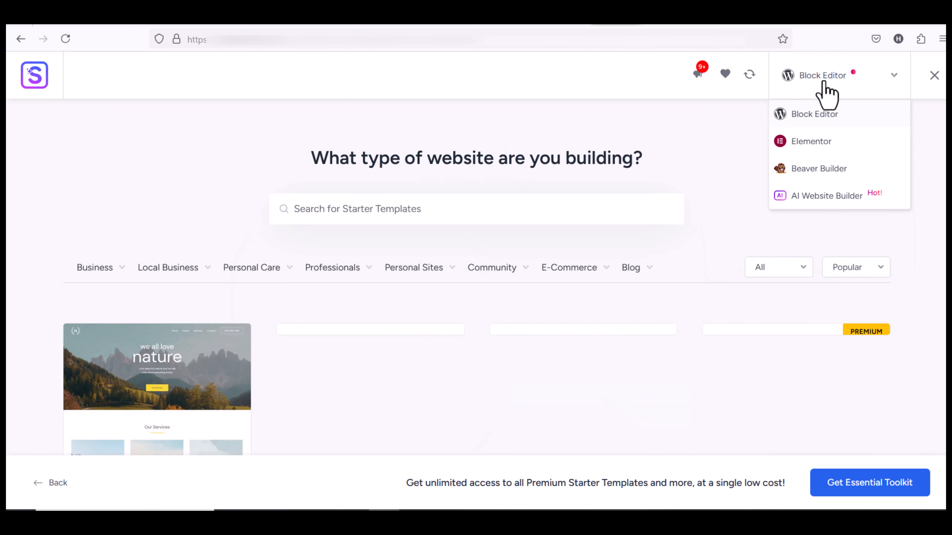
pyautogui.click(815, 141)
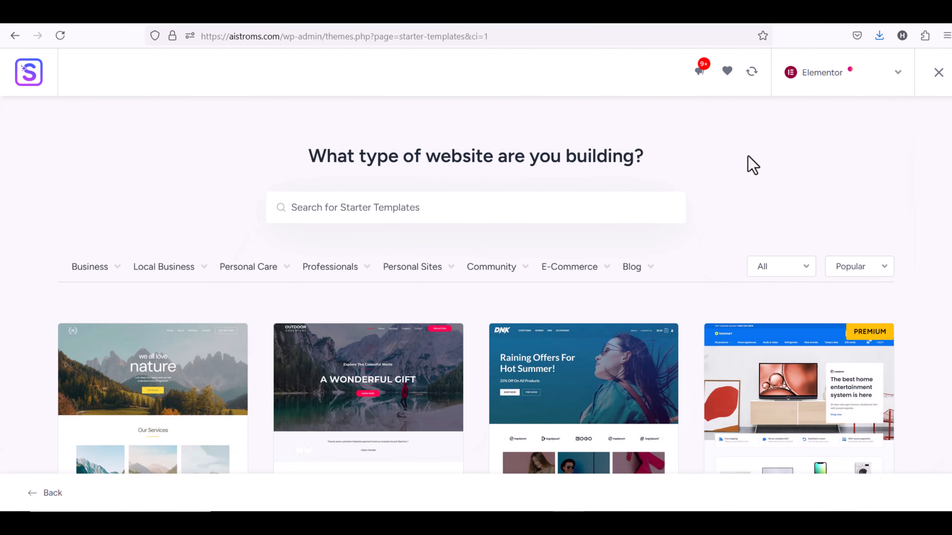
# - Search the starter templates for "digital agency" and select the free Digital Agency template headed "Create Amazing Business Websites"
pyautogui.click(497, 204)
pyautogui.write('digital agency')
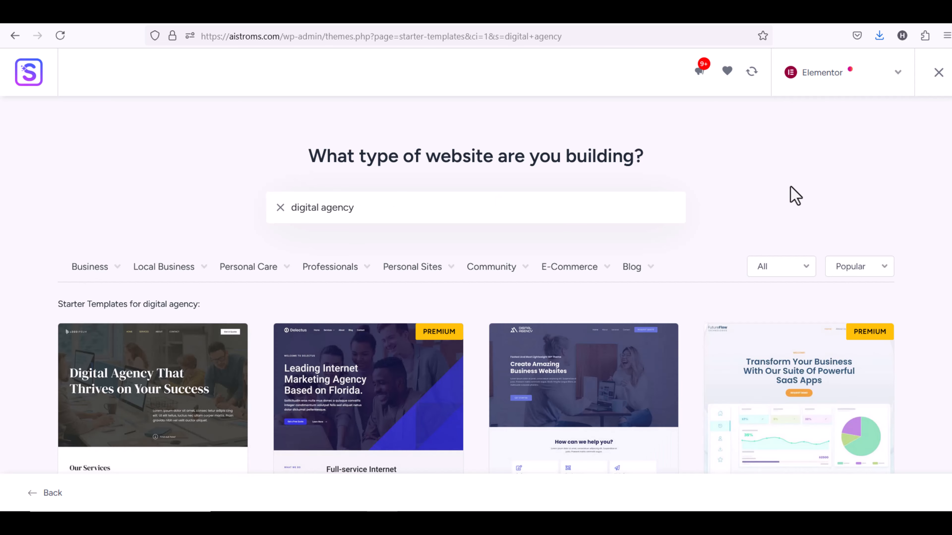
pyautogui.scroll(-5, 146, 332)
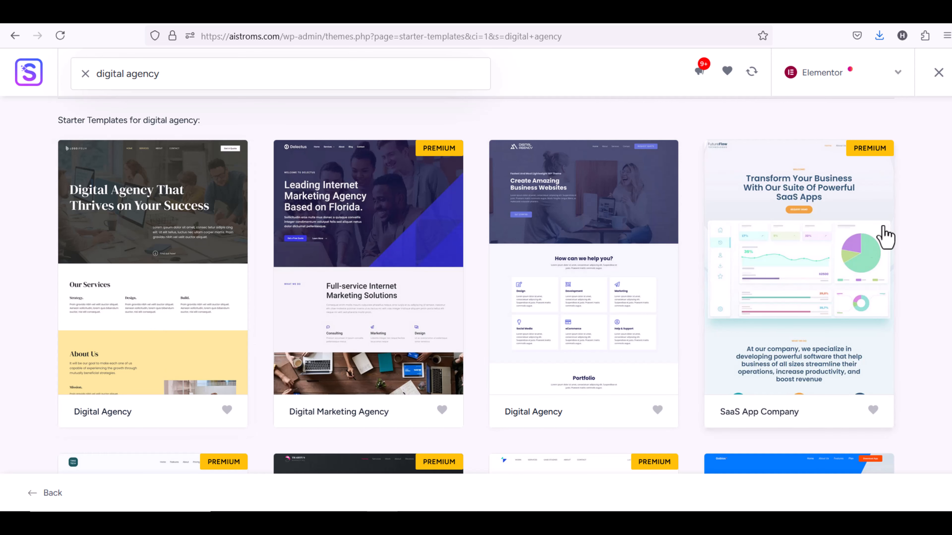
pyautogui.scroll(-4, 476, 286)
pyautogui.scroll(-5, 476, 285)
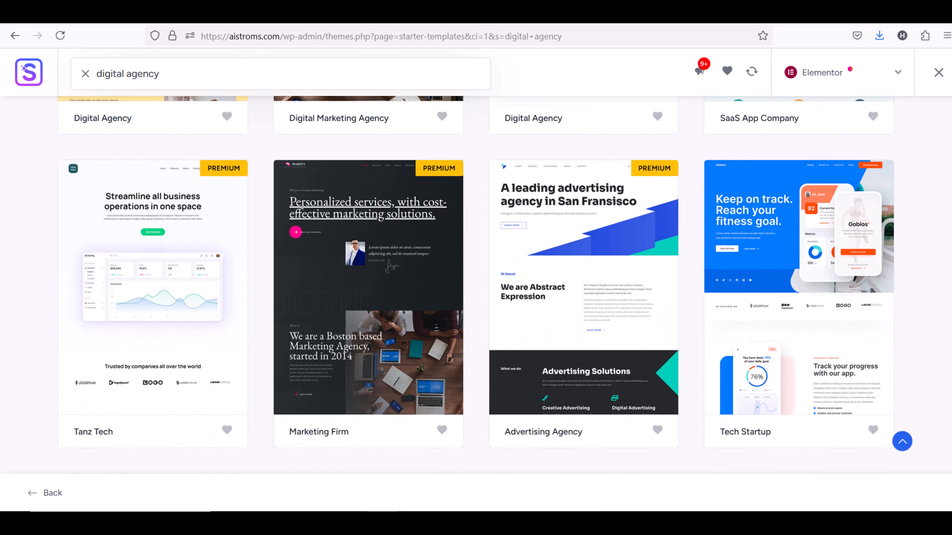
pyautogui.scroll(7, 476, 285)
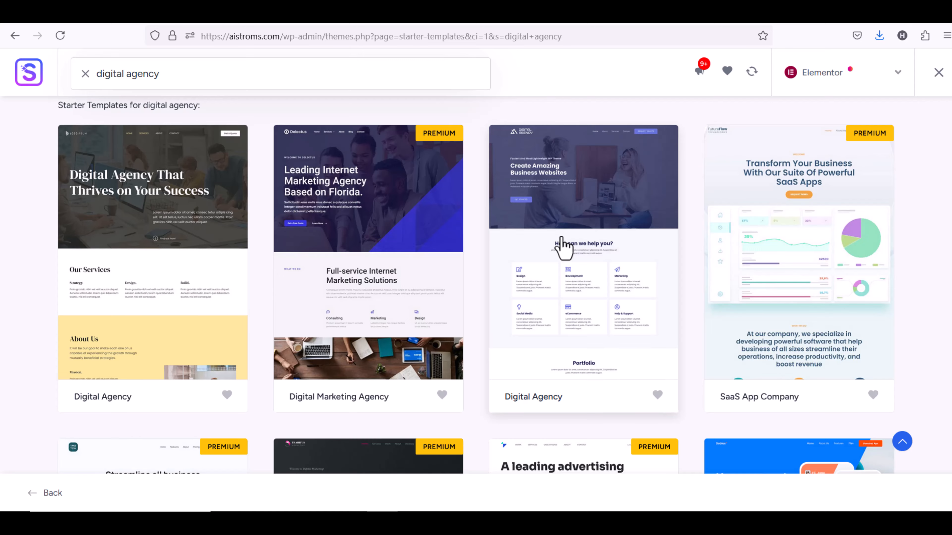
pyautogui.click(562, 247)
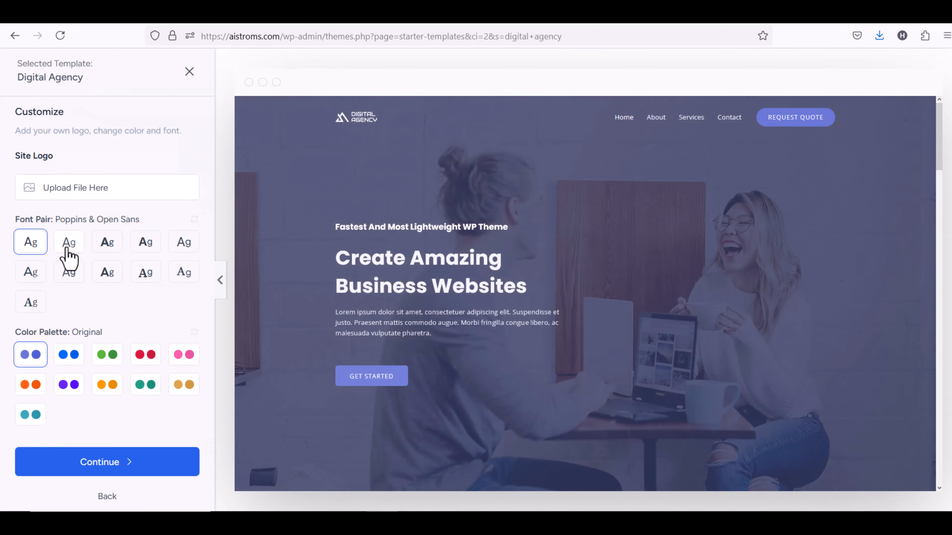
# - Try several font pairs, including Plus Jakarta Sans & Manrope and Work Sans & Inter, and return to Poppins & Open Sans
pyautogui.click(68, 248)
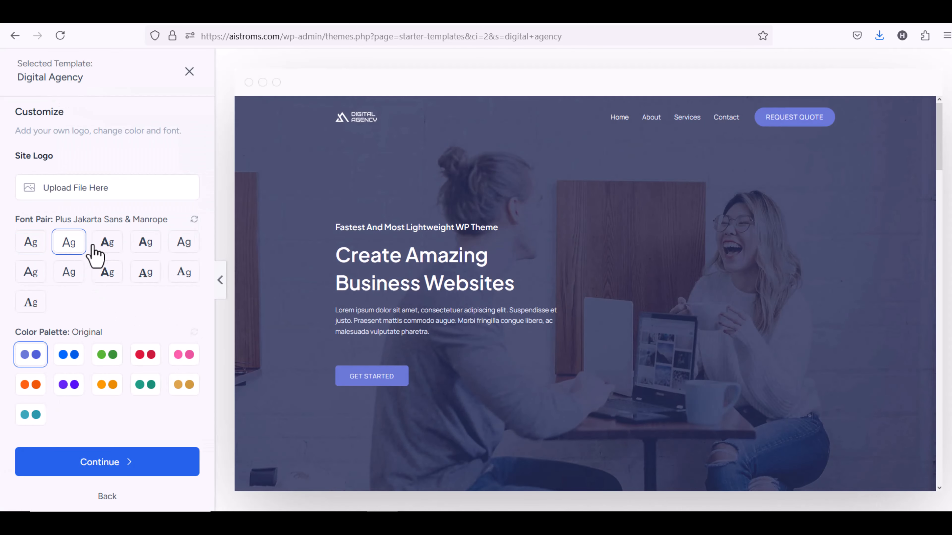
pyautogui.click(102, 252)
pyautogui.click(148, 251)
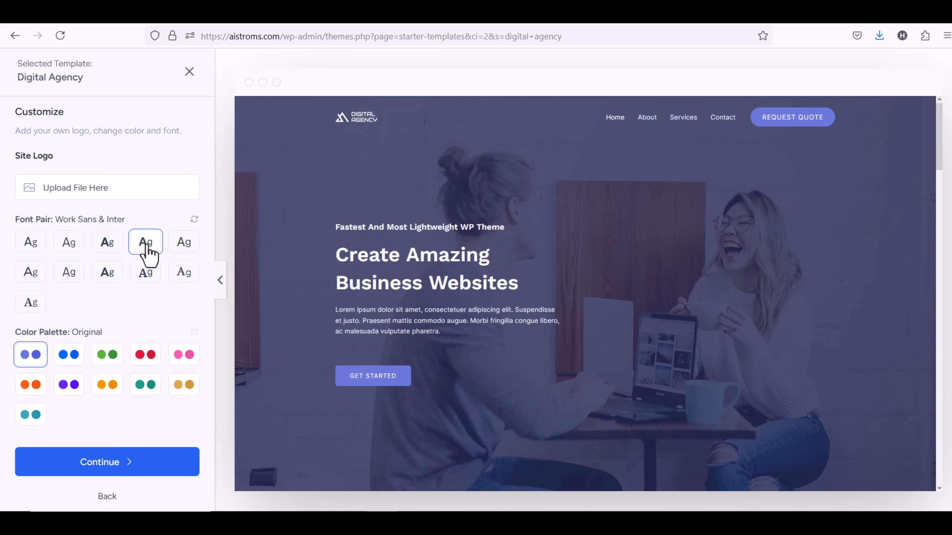
pyautogui.click(23, 248)
# - Try the blue Style 1 and the green color palette on the template, and continue to the next setup stage
pyautogui.click(66, 366)
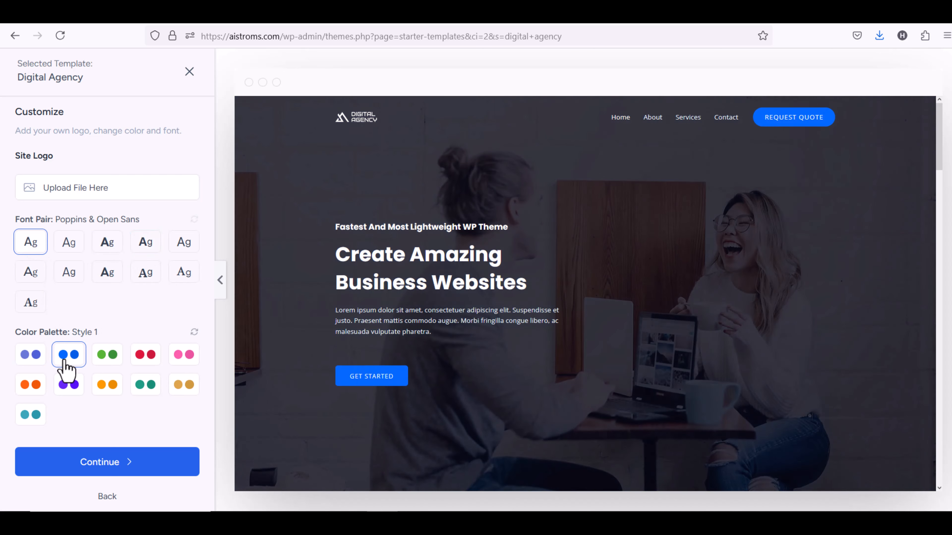
pyautogui.click(104, 361)
pyautogui.click(95, 465)
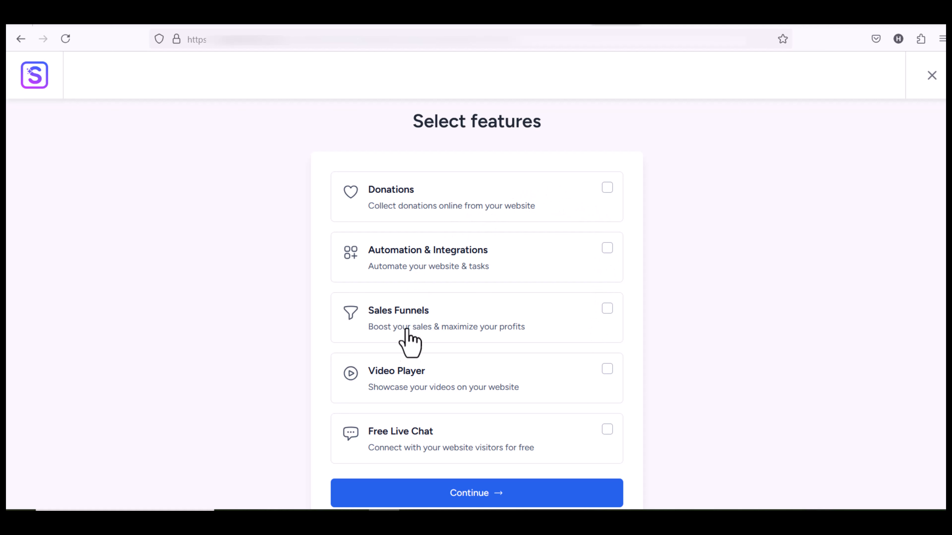
# - Toggle the Free Live Chat feature on and off, and submit the setup to build the website
pyautogui.click(607, 430)
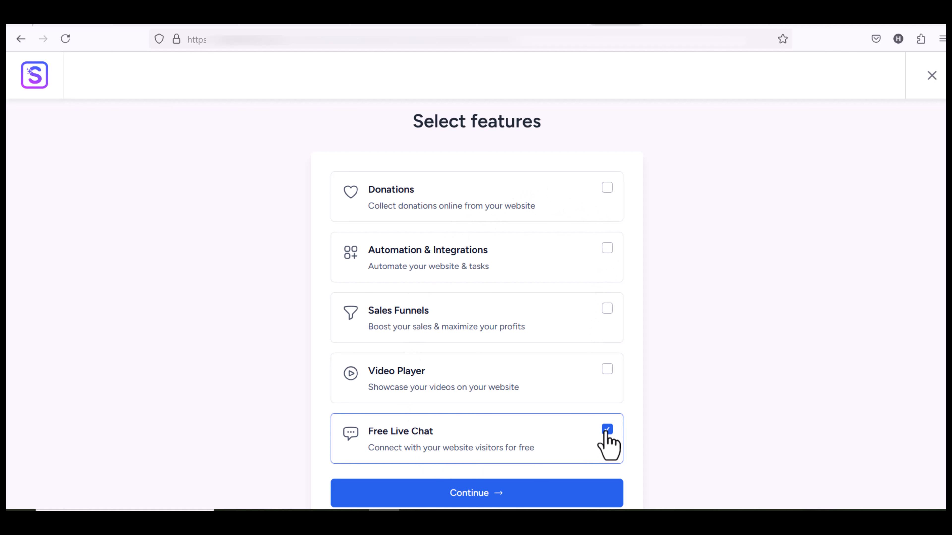
pyautogui.click(607, 430)
pyautogui.click(537, 488)
pyautogui.click(432, 396)
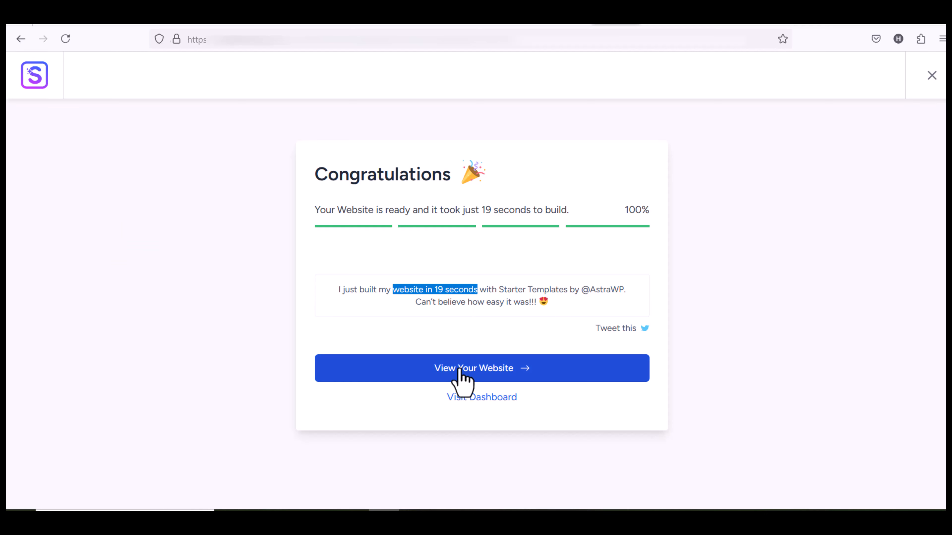
# - View the finished website and look through its home page sections from the hero area down to the customer testimonials
pyautogui.click(459, 370)
pyautogui.scroll(-8, 476, 289)
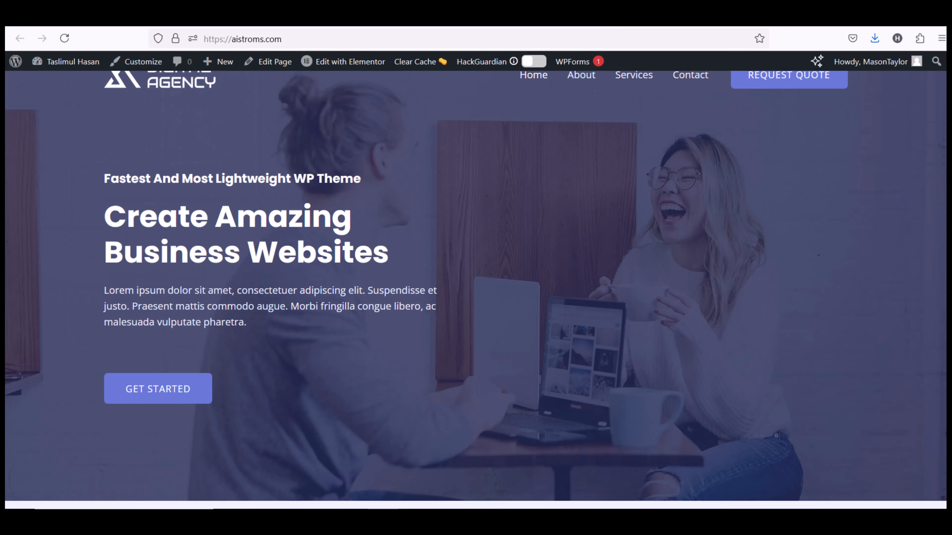
pyautogui.scroll(-10, 476, 289)
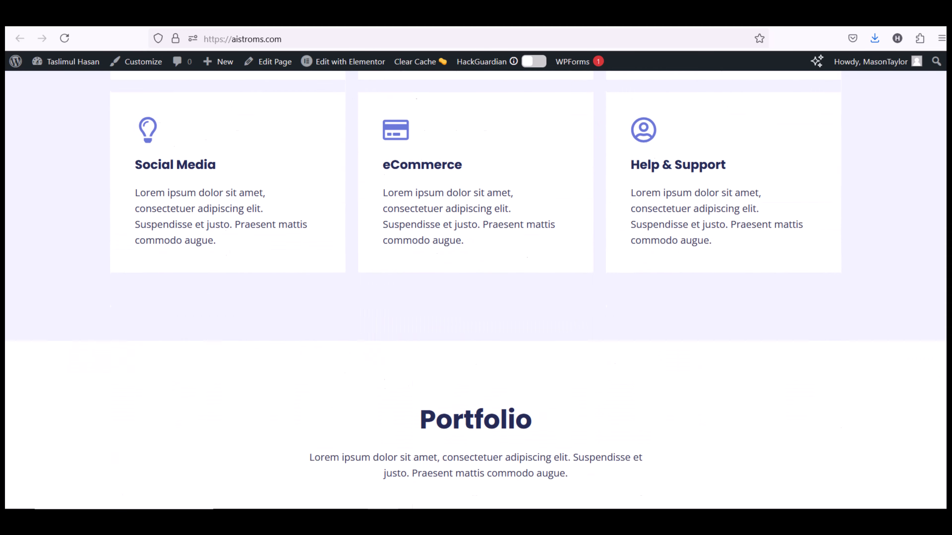
pyautogui.scroll(-10, 476, 289)
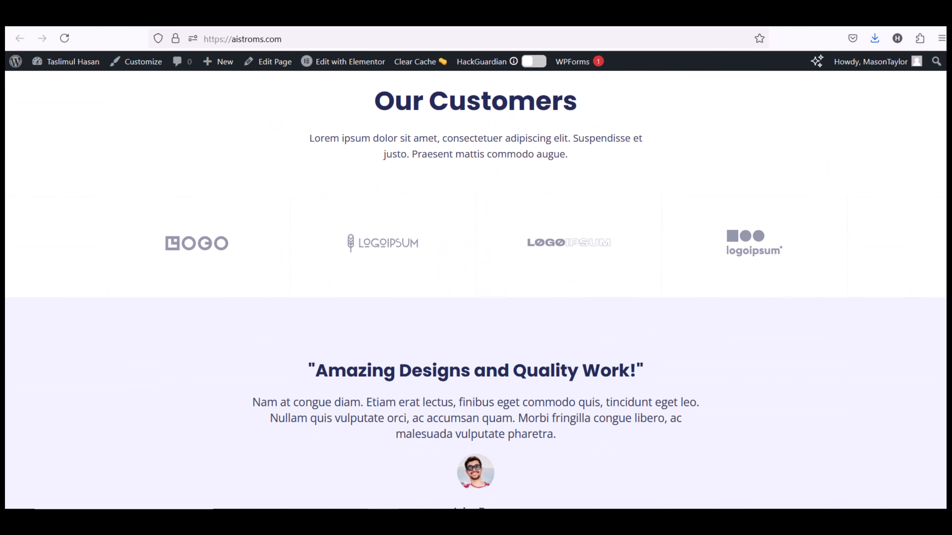
pyautogui.scroll(-10, 476, 288)
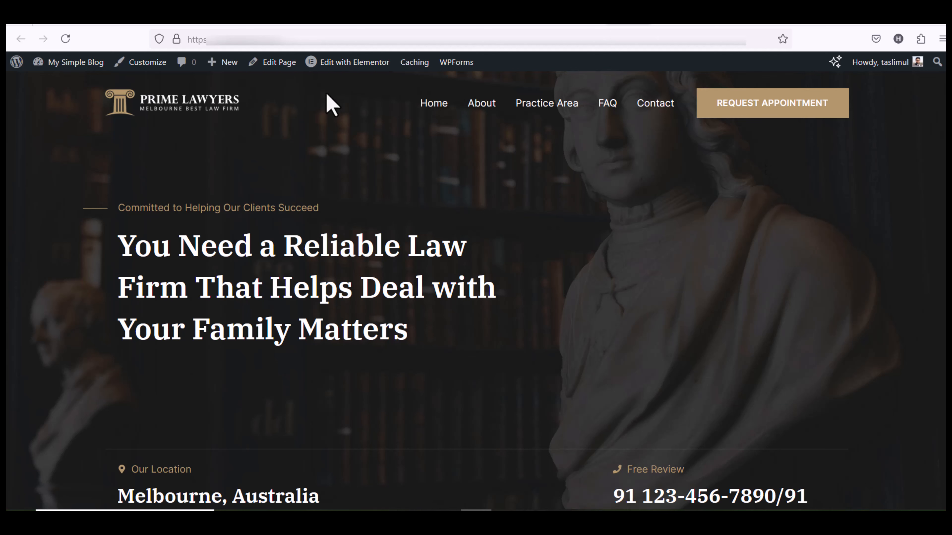
# - Customize the site's global typography by trying several font presets and applying the first serif heading preset
pyautogui.click(133, 63)
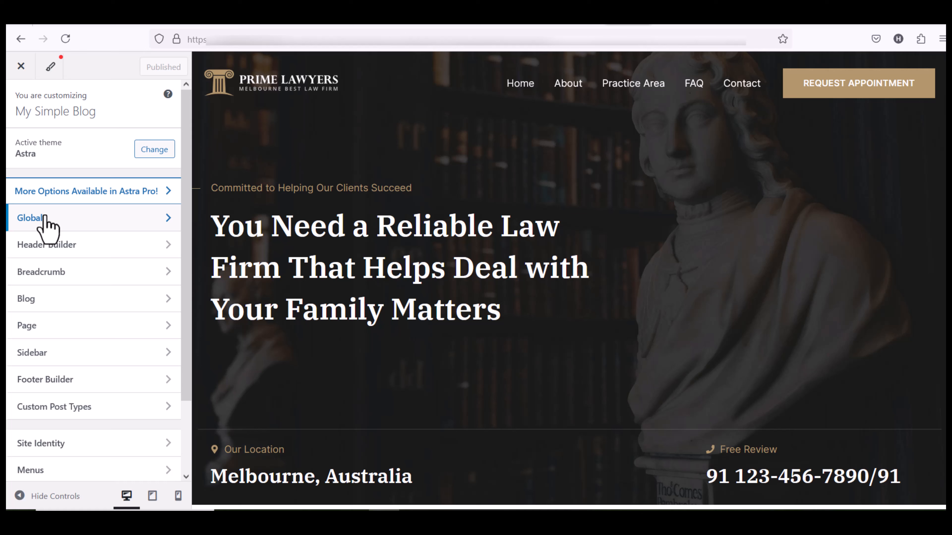
pyautogui.click(45, 219)
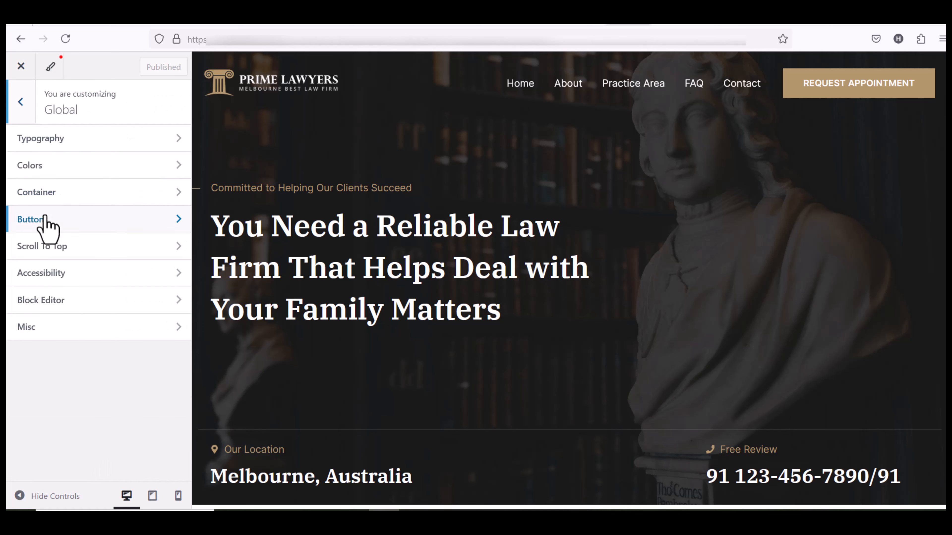
pyautogui.click(53, 142)
pyautogui.click(57, 236)
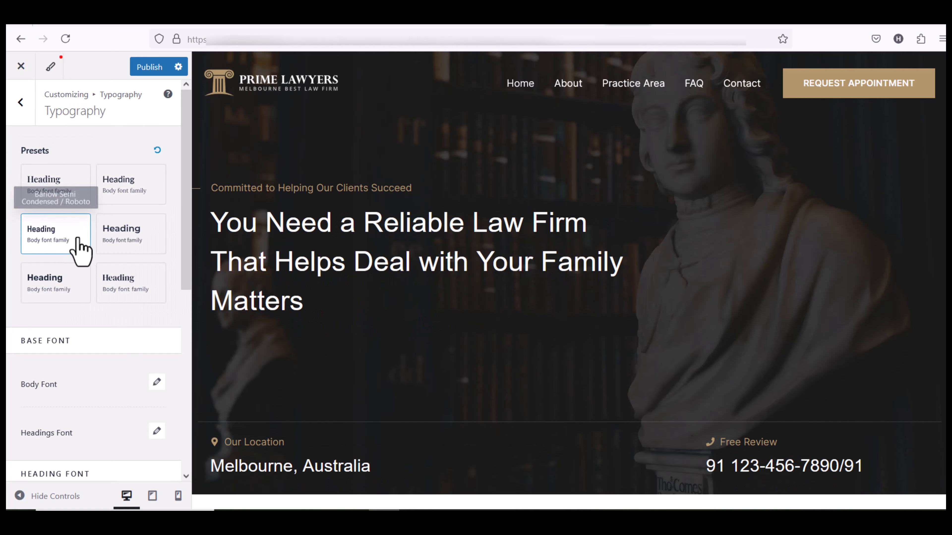
pyautogui.click(135, 244)
pyautogui.click(68, 193)
pyautogui.click(20, 104)
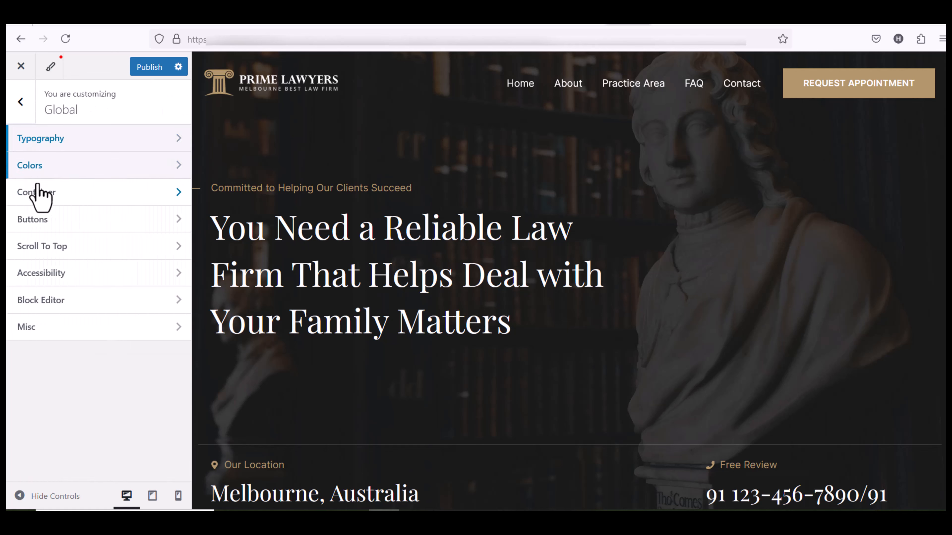
# - Try the Style 2 and Style 3 global color palettes and restore Style 1
pyautogui.click(44, 170)
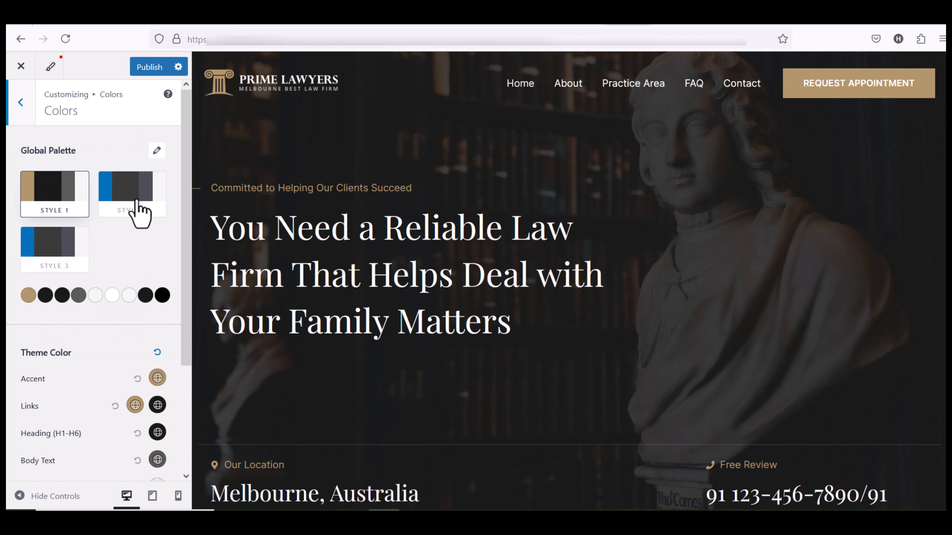
pyautogui.click(139, 212)
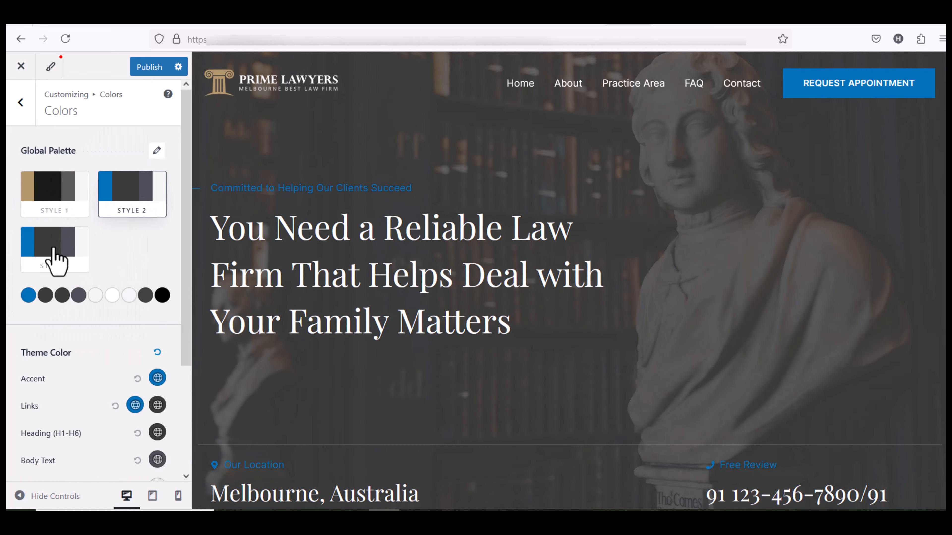
pyautogui.click(56, 263)
pyautogui.click(62, 195)
pyautogui.click(21, 102)
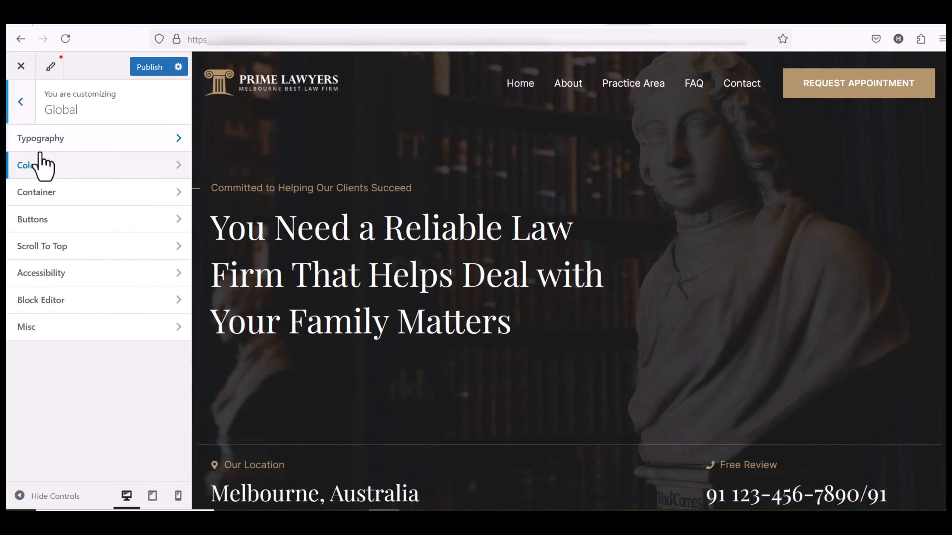
# - Open the header's transparent logo settings and remove the existing Prime Lawyers logo
pyautogui.click(28, 122)
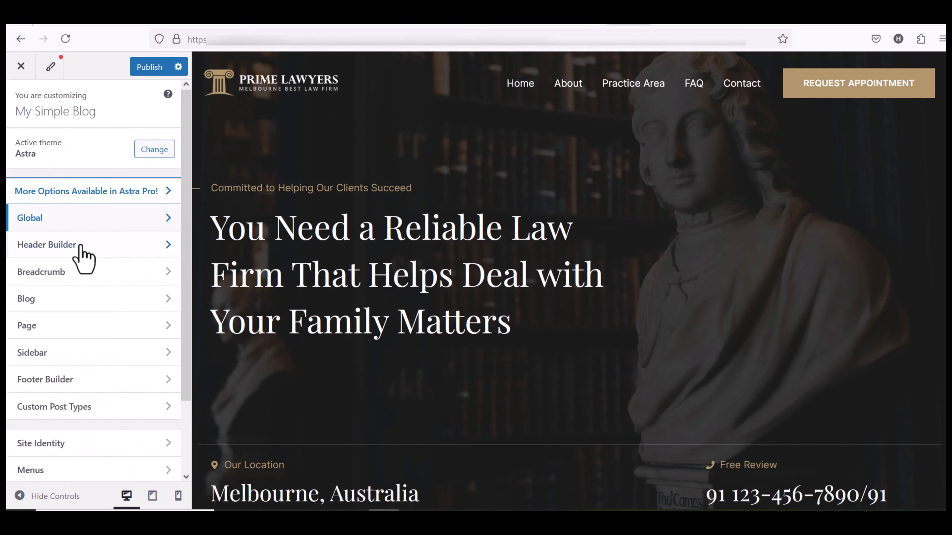
pyautogui.click(63, 252)
pyautogui.click(212, 79)
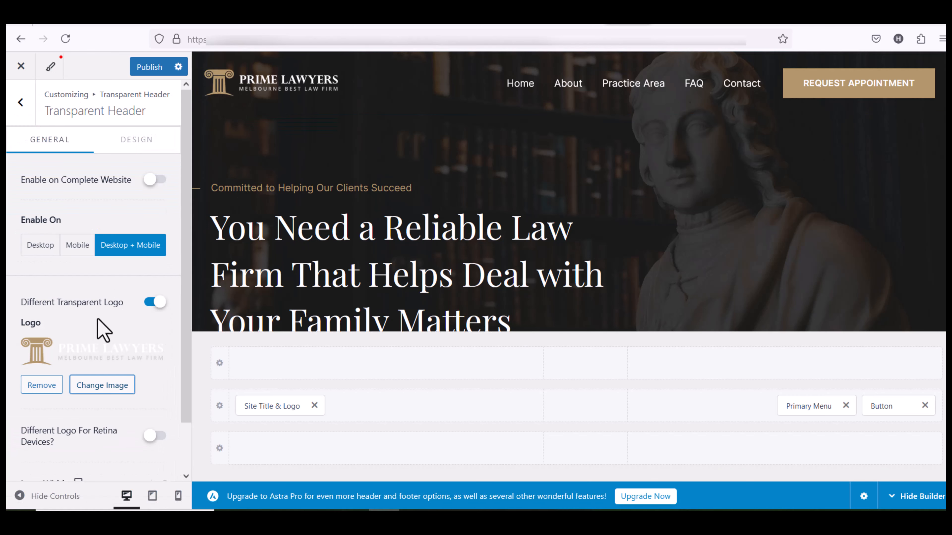
pyautogui.click(37, 384)
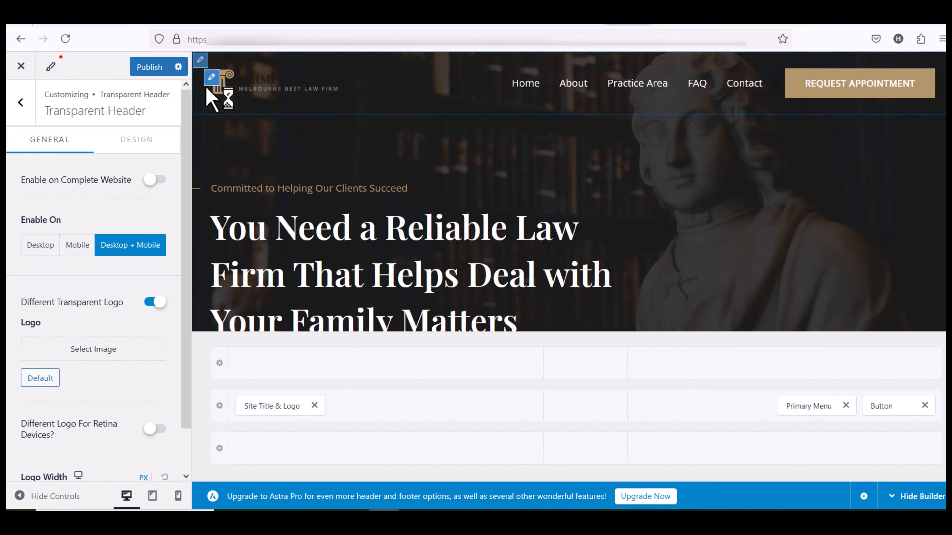
# - Set the header logo to the uploaded image from the media library, cropping it to the suggested area
pyautogui.click(213, 89)
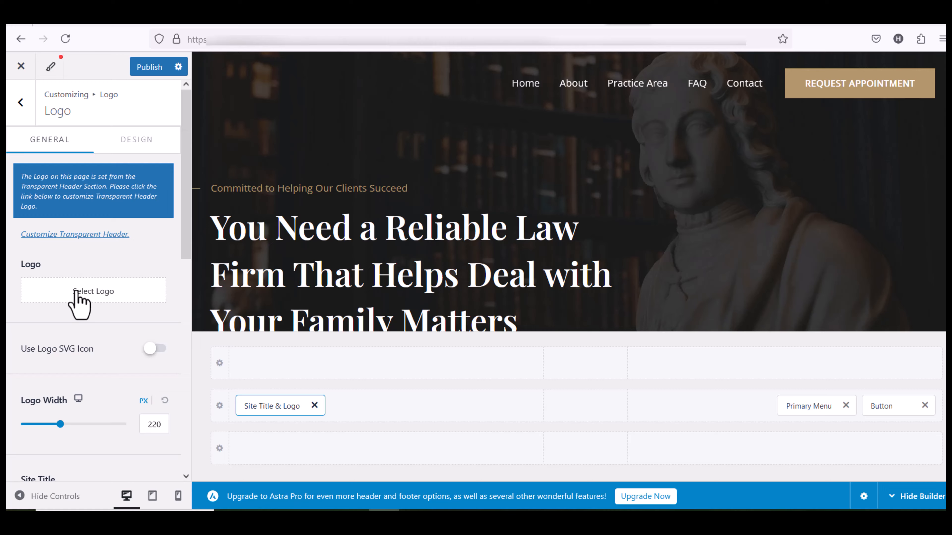
pyautogui.click(78, 296)
pyautogui.click(112, 113)
pyautogui.click(71, 210)
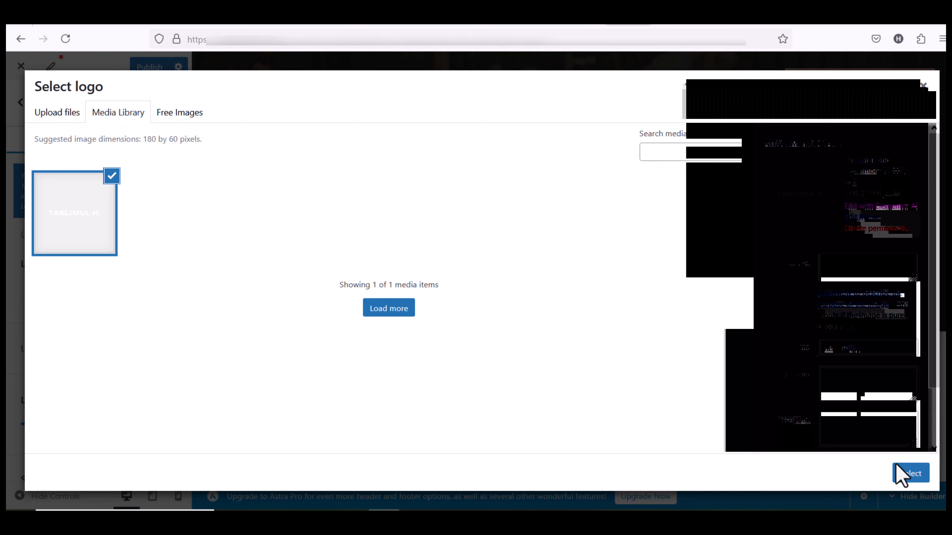
pyautogui.click(903, 474)
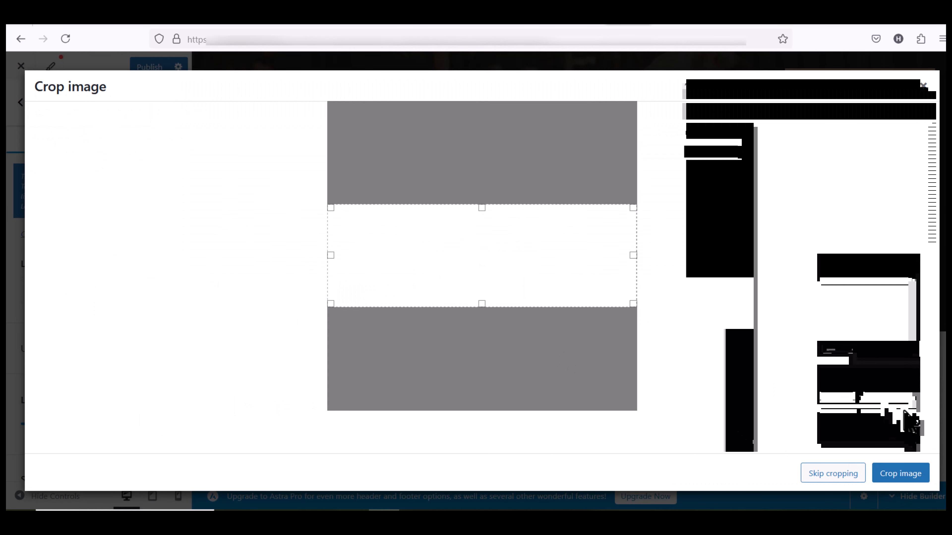
pyautogui.click(913, 474)
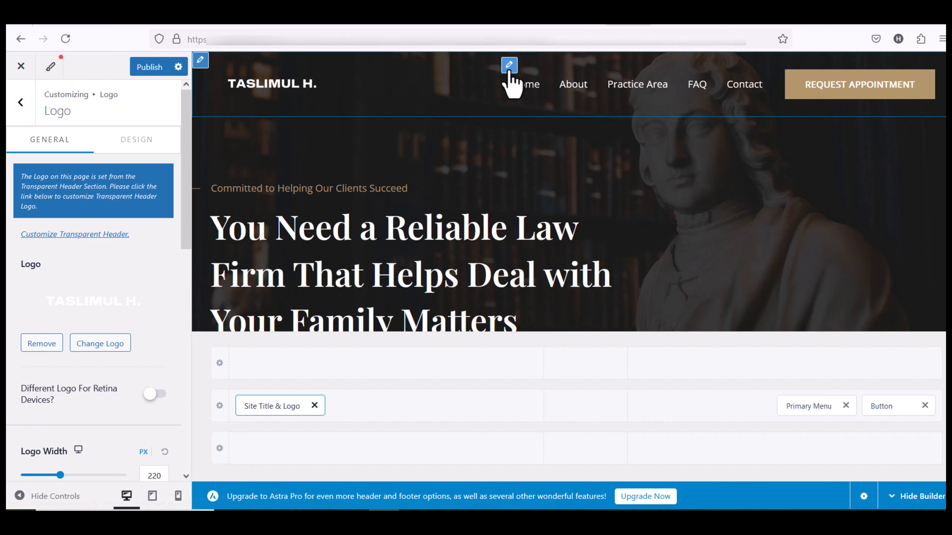
# - Open the header menu's location settings and check the menu choices for the Primary Menu location
pyautogui.click(508, 67)
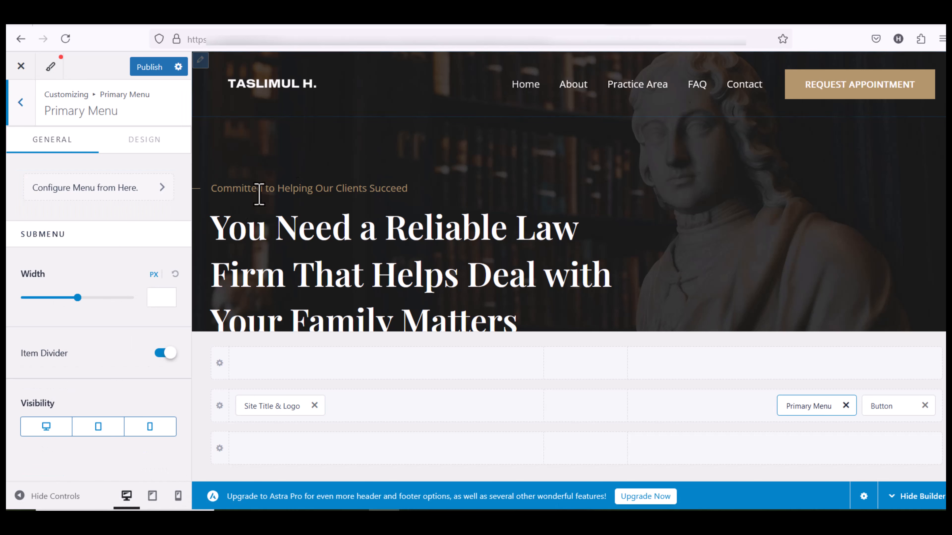
pyautogui.click(109, 205)
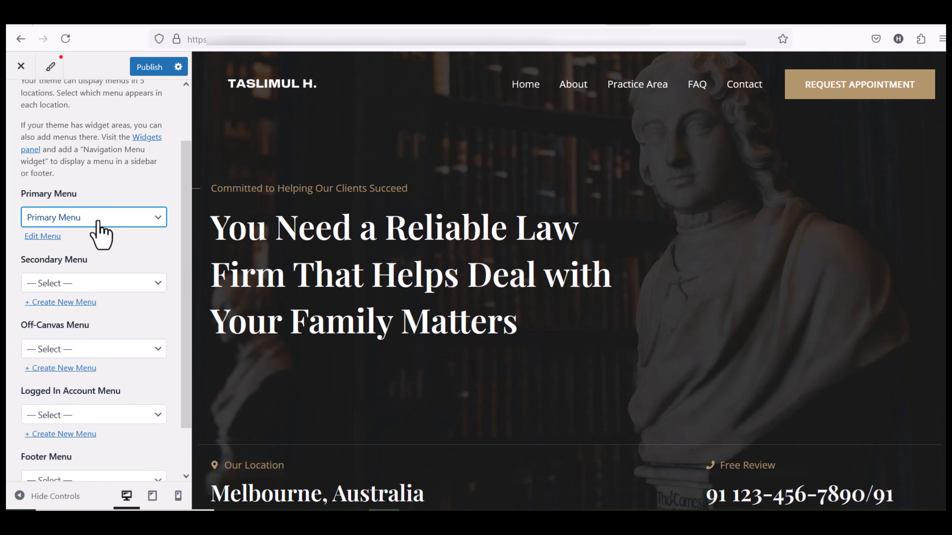
pyautogui.click(98, 222)
pyautogui.click(99, 221)
# - Open the settings of the header's Request Appointment button and select its link value
pyautogui.moveTo(793, 81)
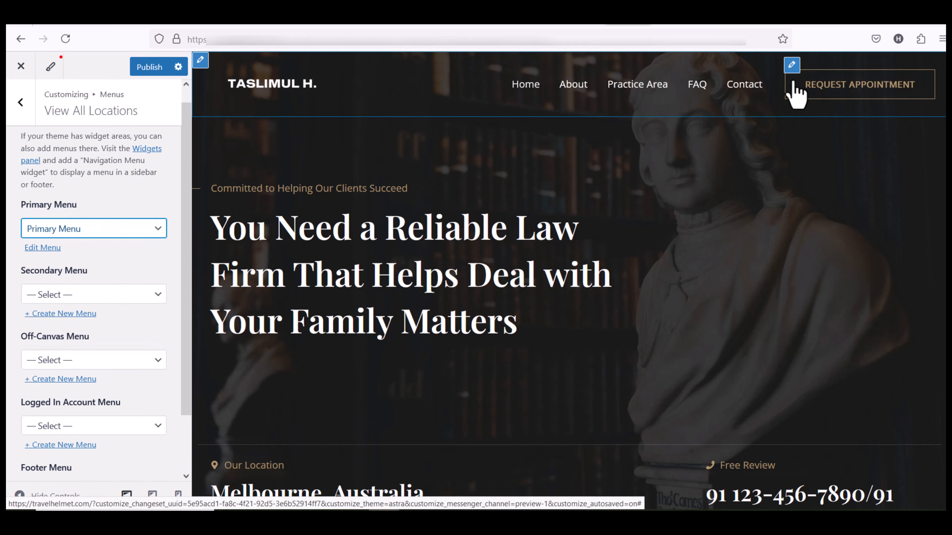
pyautogui.click(791, 68)
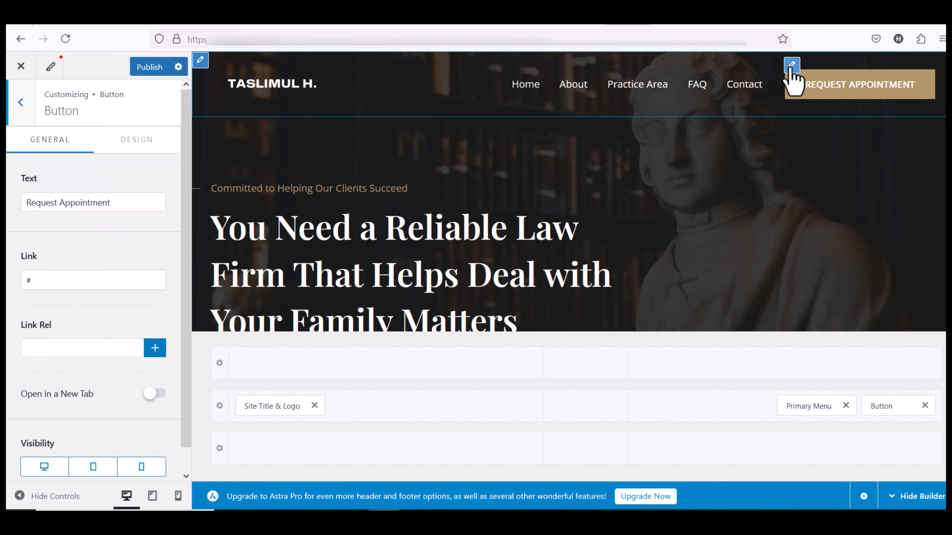
pyautogui.moveTo(65, 289); pyautogui.dragTo(10, 286)
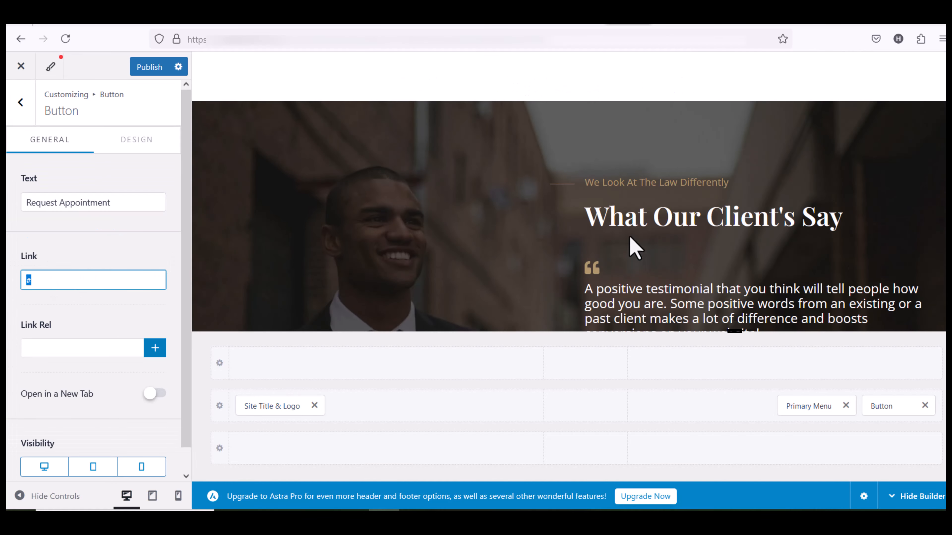
# - Try the primary footer layout with a wider first column, and restore the layout with four equal columns
pyautogui.scroll(-7, 629, 237)
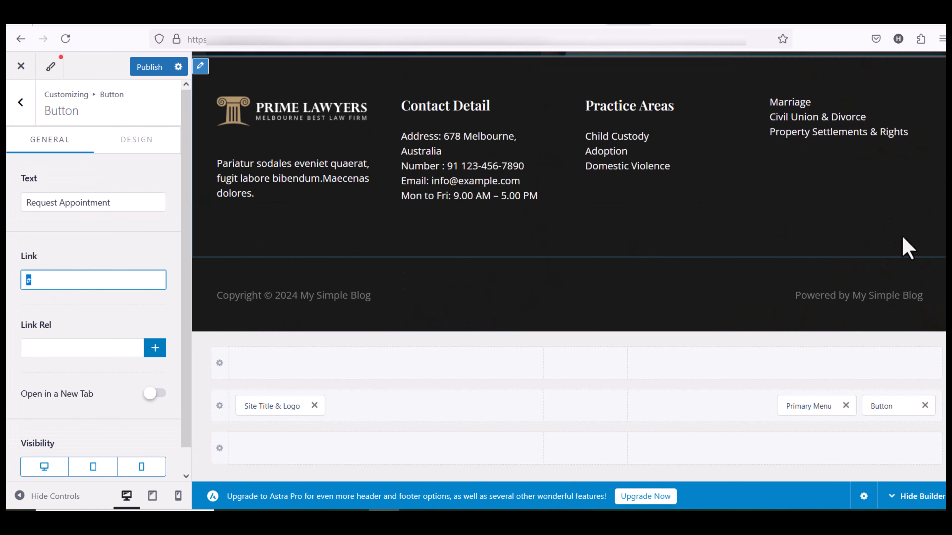
pyautogui.scroll(3, 686, 273)
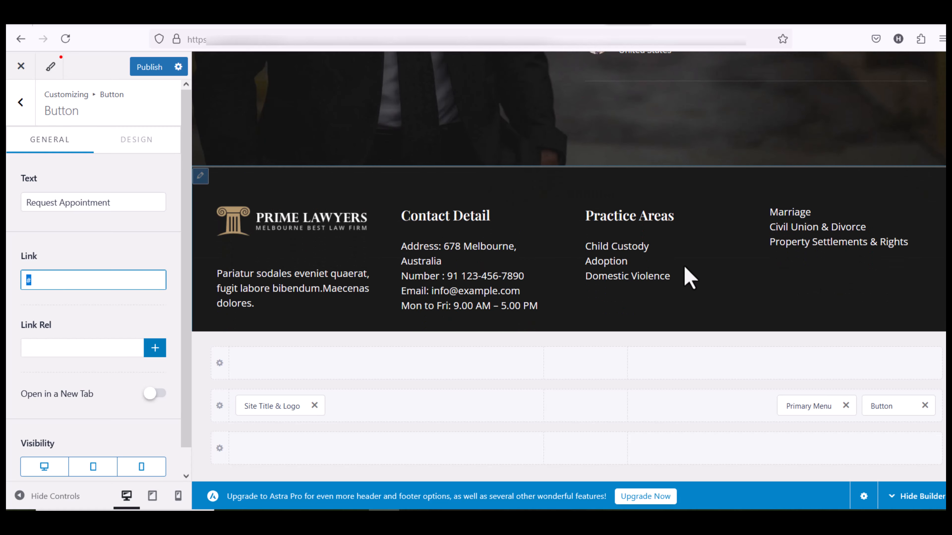
pyautogui.click(200, 179)
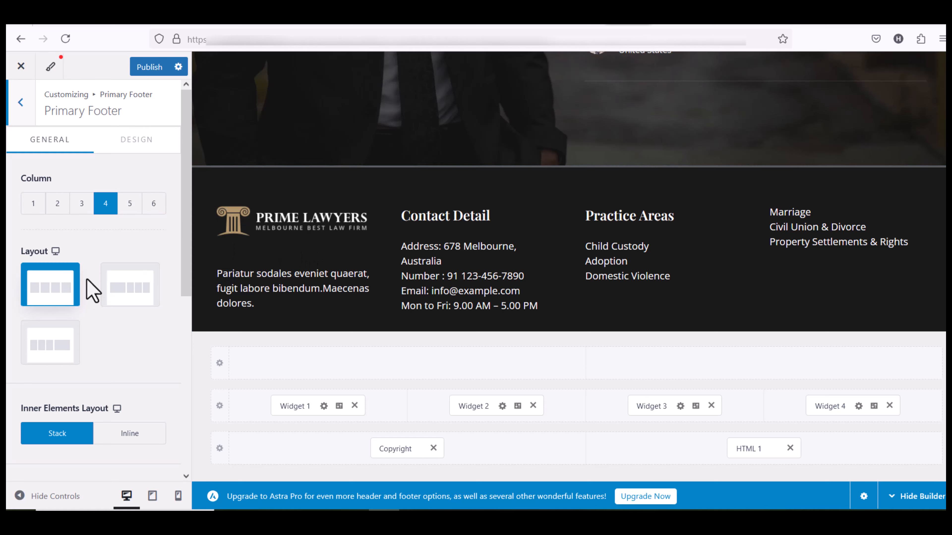
pyautogui.click(133, 287)
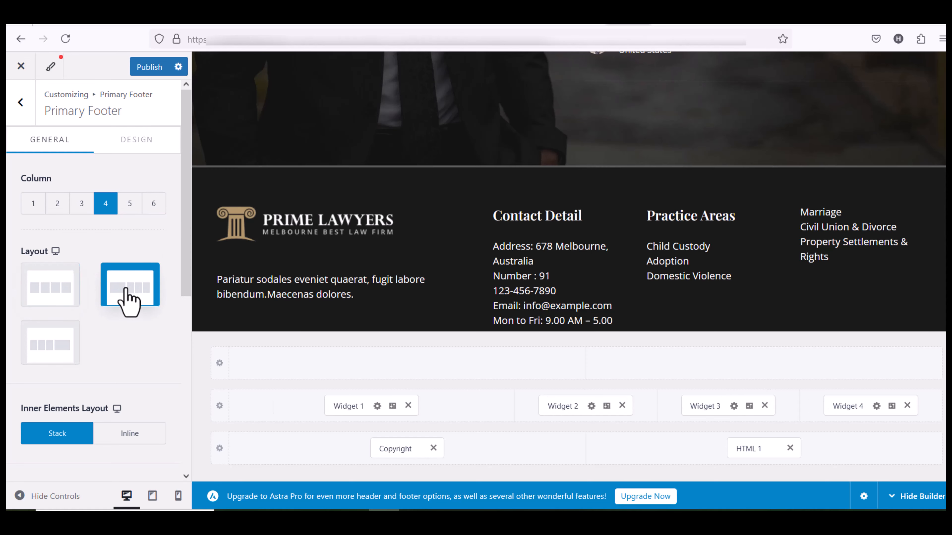
pyautogui.click(41, 302)
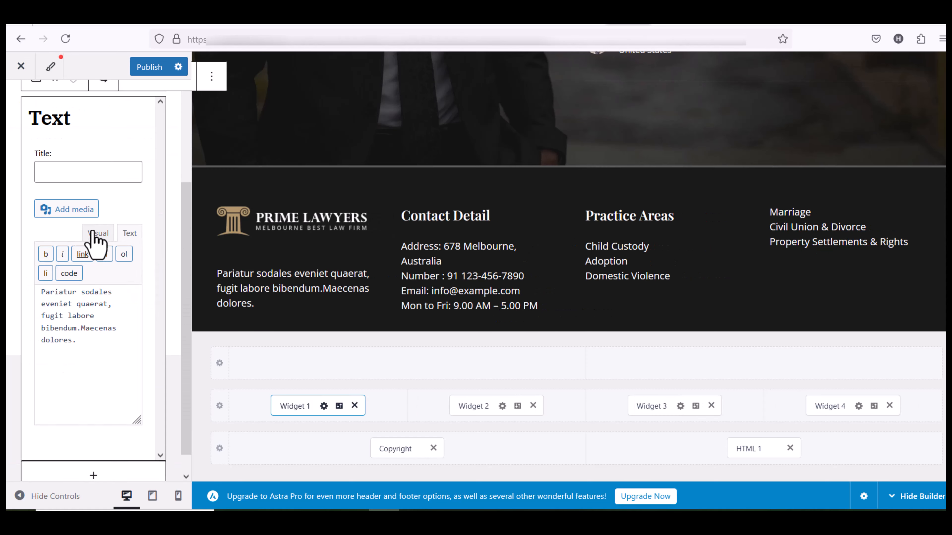
# - Append "hello" to the description text in the first footer widget and highlight it in the preview
pyautogui.click(92, 233)
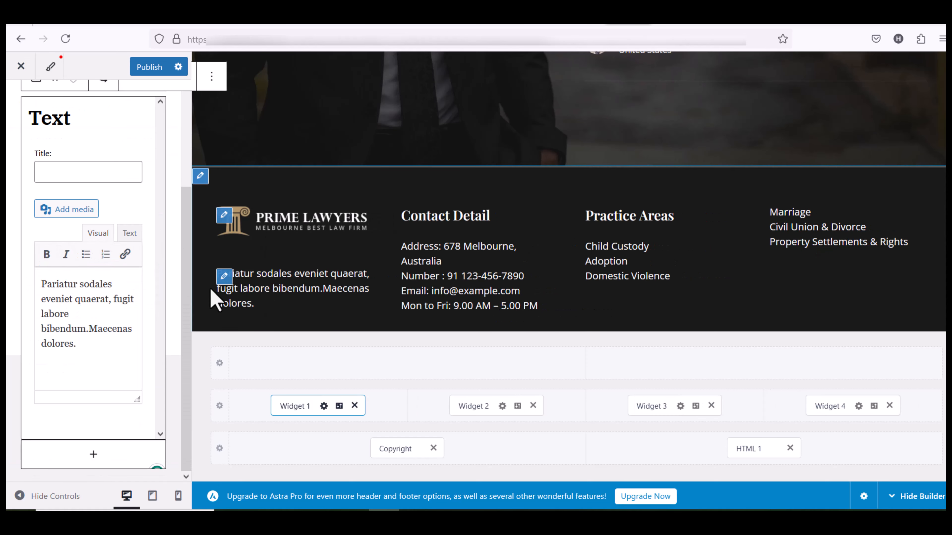
pyautogui.click(225, 277)
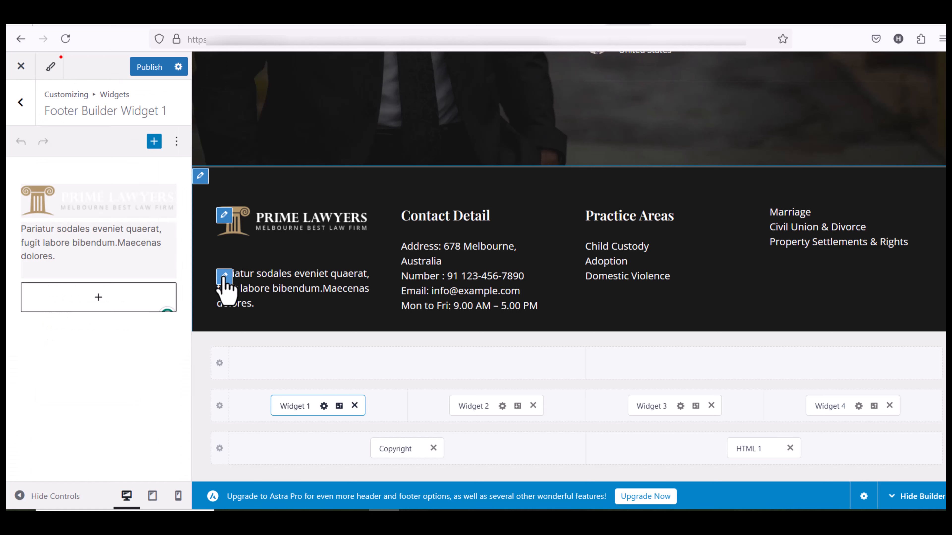
pyautogui.scroll(-3, 106, 345)
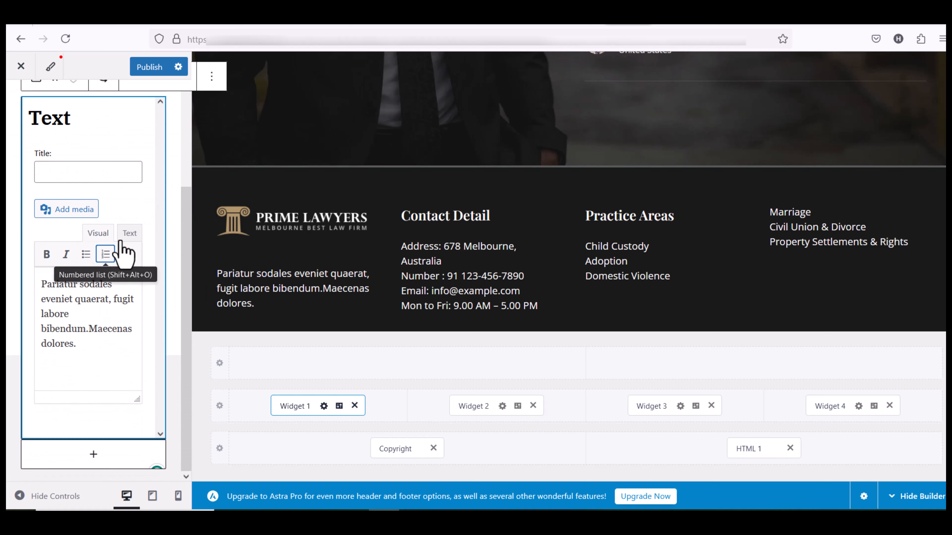
pyautogui.click(129, 237)
pyautogui.write('hello')
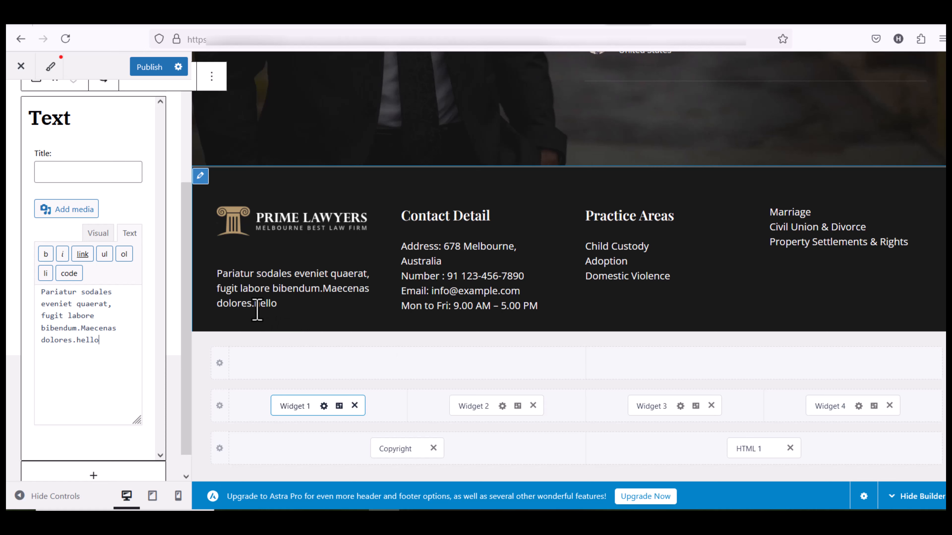
pyautogui.moveTo(257, 310); pyautogui.dragTo(283, 315)
# - Open the Below Footer settings and look over the footer's contact and practice area columns
pyautogui.scroll(-3, 582, 267)
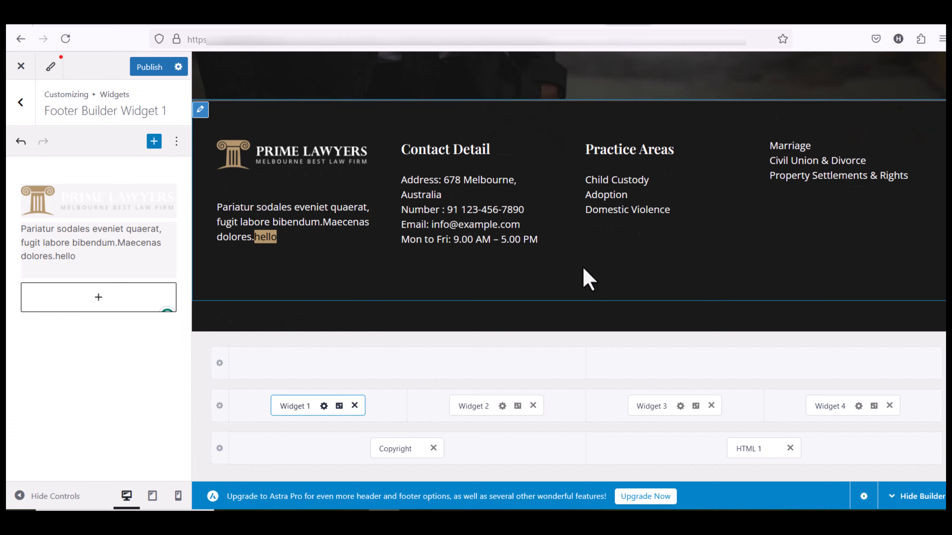
pyautogui.click(577, 286)
pyautogui.scroll(1, 475, 248)
pyautogui.scroll(1, 475, 249)
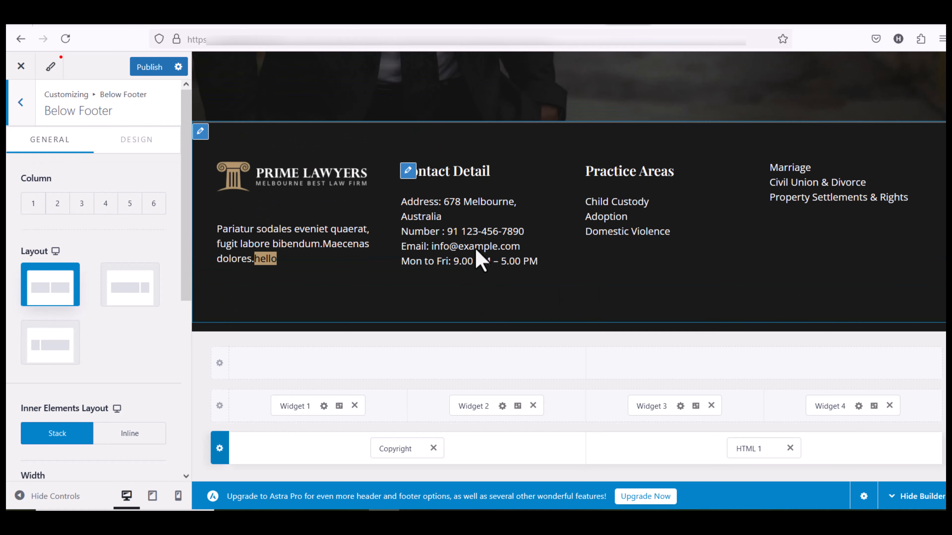
# - Open the live website and look over the home page's hero and introduction sections
pyautogui.click(698, 54)
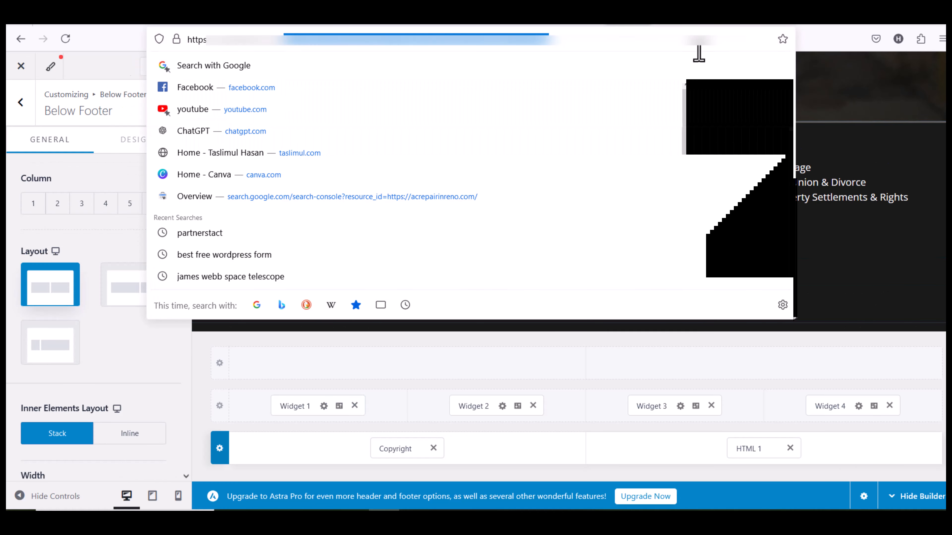
pyautogui.press('BackSpace')
pyautogui.press('Return')
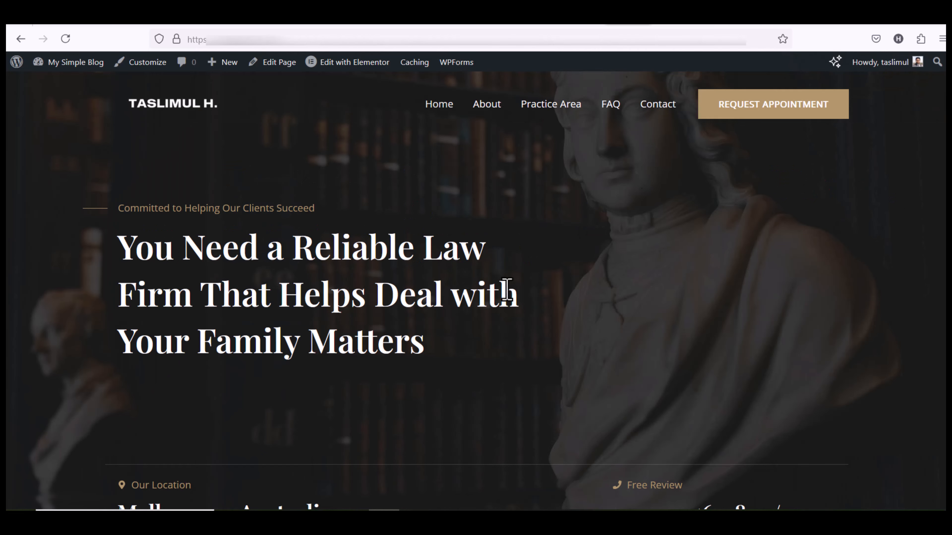
pyautogui.scroll(-1, 267, 318)
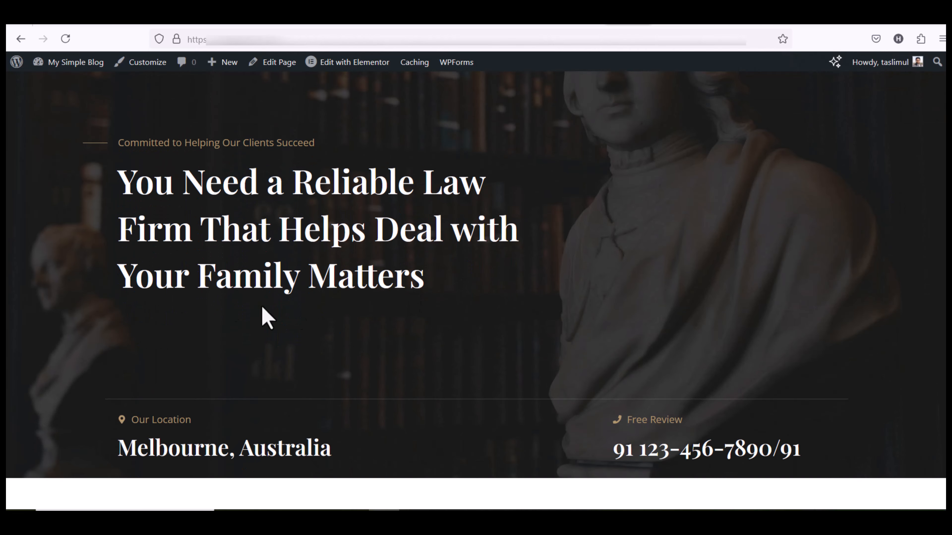
pyautogui.moveTo(119, 164); pyautogui.dragTo(761, 435)
pyautogui.scroll(-5, 723, 436)
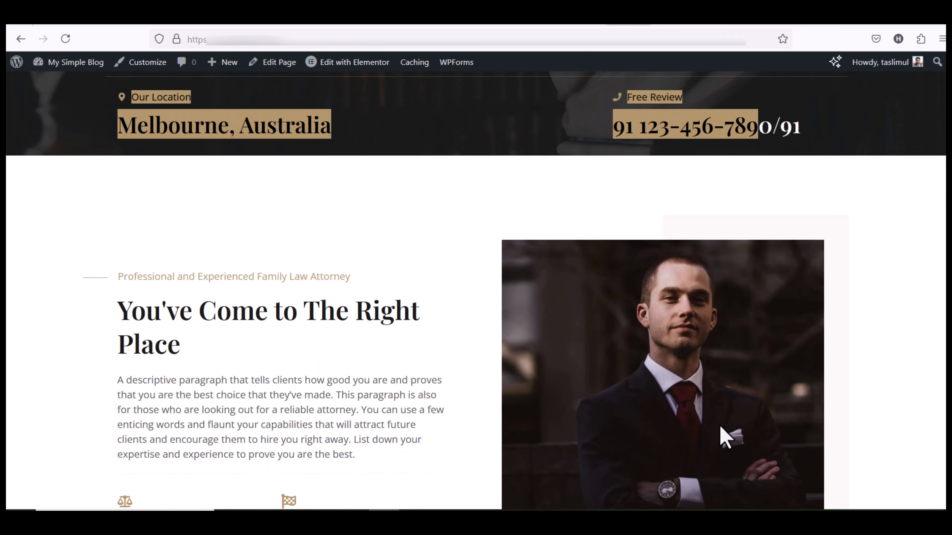
pyautogui.scroll(6, 675, 394)
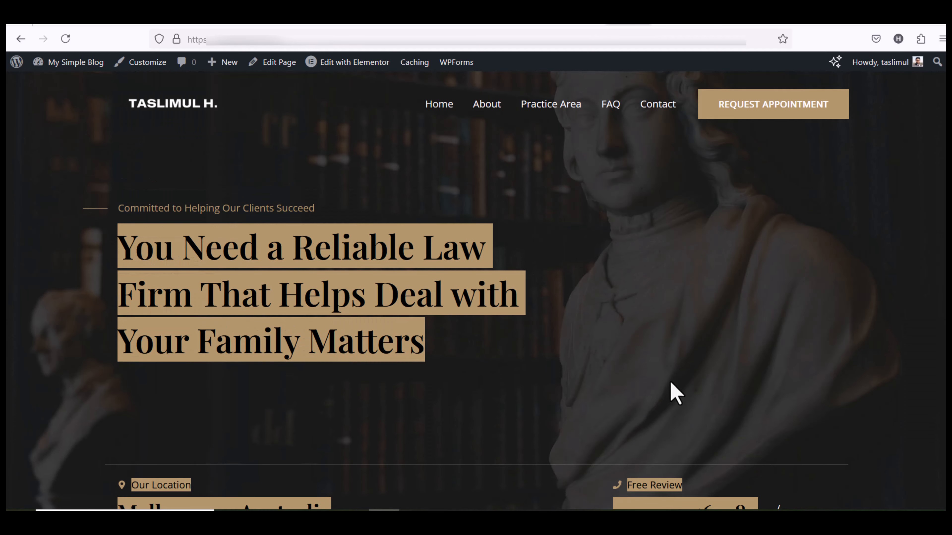
# - Open the home page in the Elementor editor and look over its first sections
pyautogui.click(341, 64)
pyautogui.scroll(-4, 570, 296)
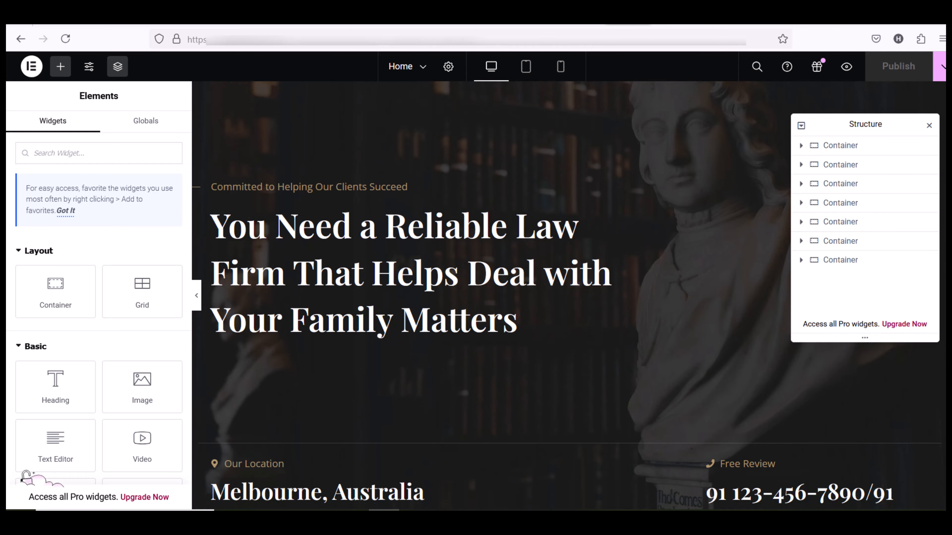
pyautogui.scroll(-4, 490, 297)
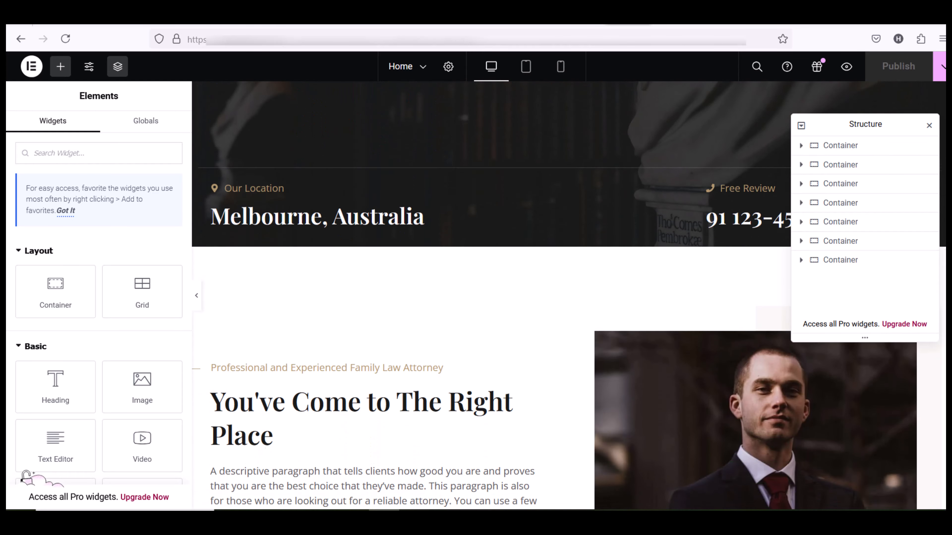
pyautogui.scroll(8, 420, 246)
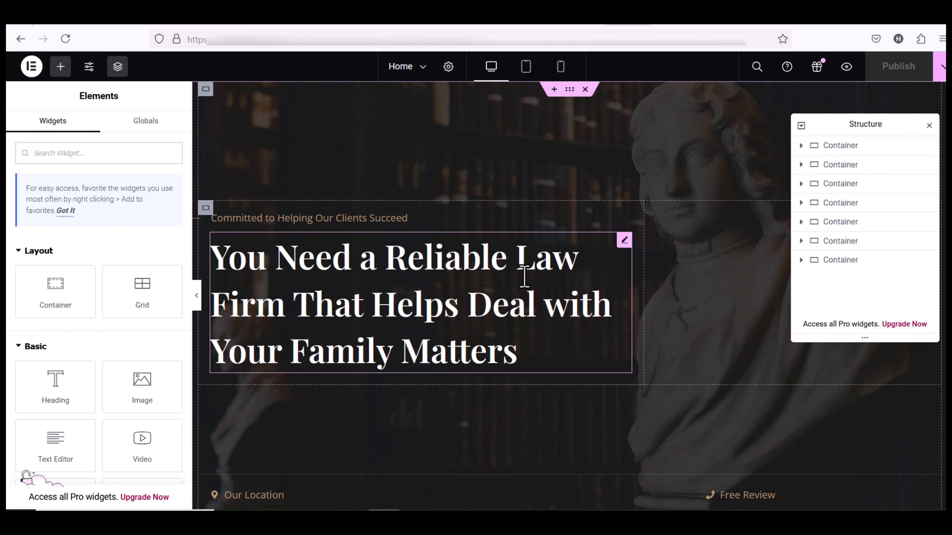
# - Replace the hero section's main heading text with "hello"
pyautogui.click(281, 272)
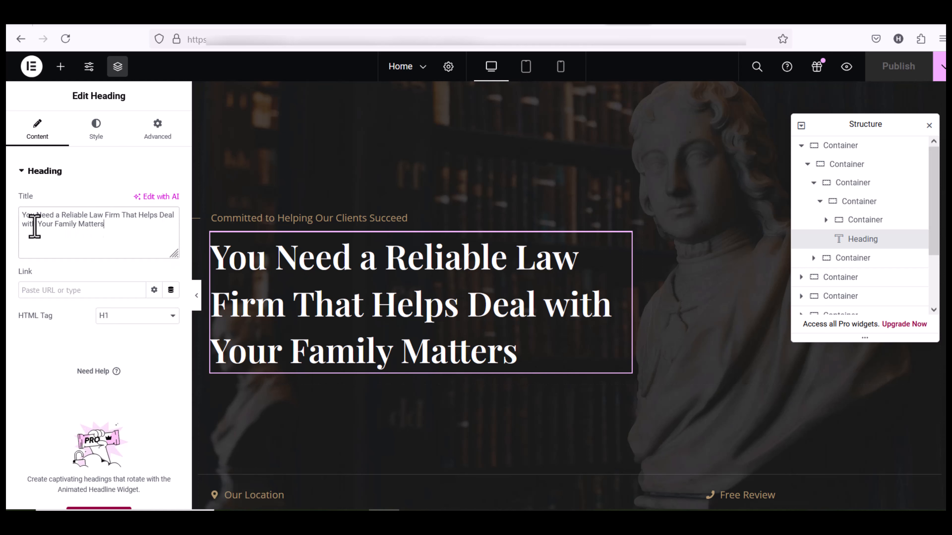
pyautogui.hotkey('ctrl', 'a')
pyautogui.write('hello')
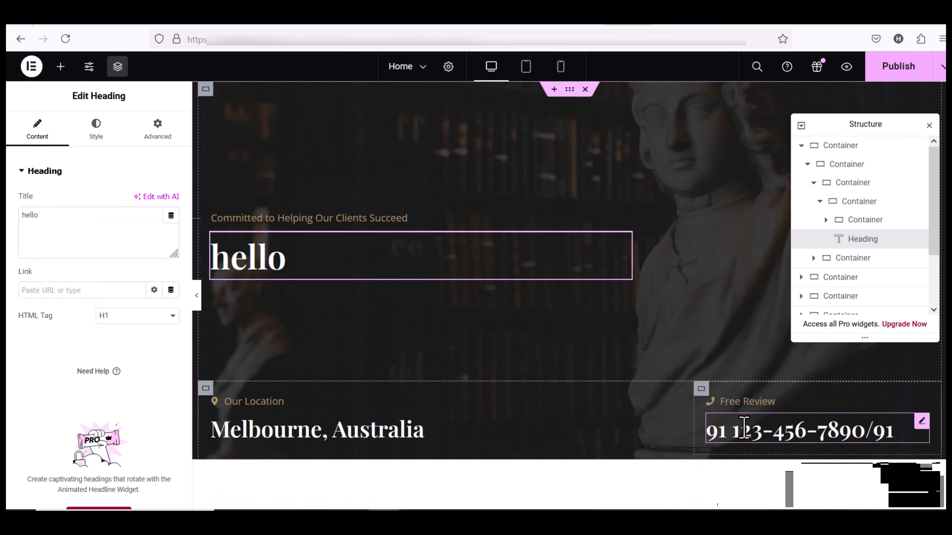
# - Delete the last six characters of the phone number heading under Free Review
pyautogui.click(744, 430)
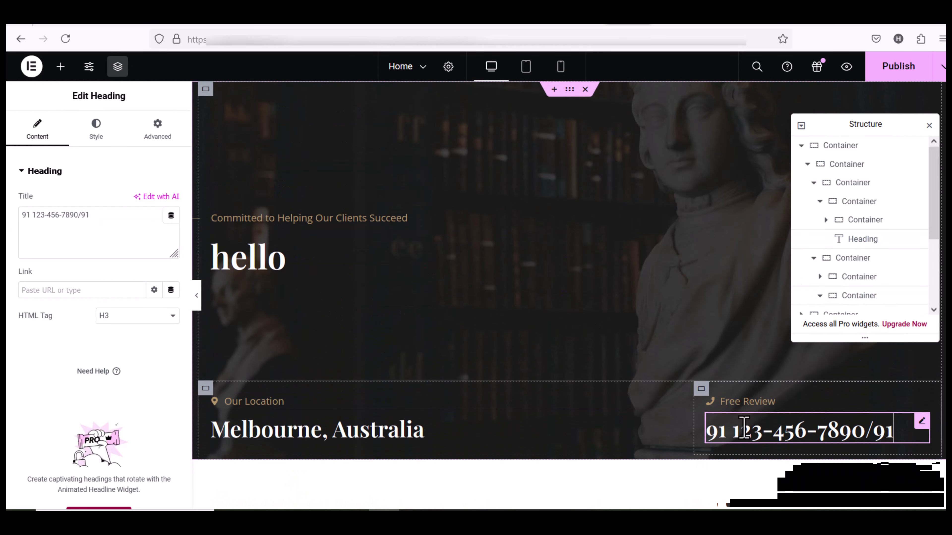
pyautogui.click(896, 435)
pyautogui.press('BackSpace')
pyautogui.press('BackSpace')
pyautogui.press('BackSpace')
pyautogui.press('BackSpace')
pyautogui.press('BackSpace')
pyautogui.press('BackSpace')
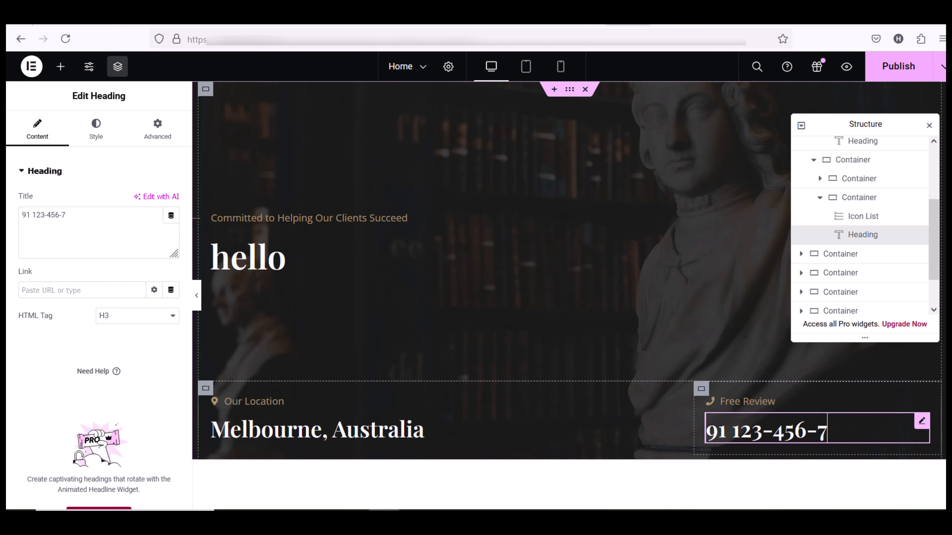
# - Clear the rest of the phone number heading under Free Review and paste the new phone number
pyautogui.press('BackSpace')
pyautogui.press('BackSpace')
pyautogui.press('BackSpace')
pyautogui.press('BackSpace')
pyautogui.press('BackSpace')
pyautogui.press('BackSpace')
pyautogui.press('BackSpace')
pyautogui.press('BackSpace')
pyautogui.press('BackSpace')
pyautogui.press('BackSpace')
pyautogui.press('BackSpace')
pyautogui.press('BackSpace')
pyautogui.hotkey('ctrl', 'v')
# - Replace the lawyer photo beside "You've Come to The Right Place" with the bookshelf and statue image from the media library
pyautogui.scroll(-7, 525, 410)
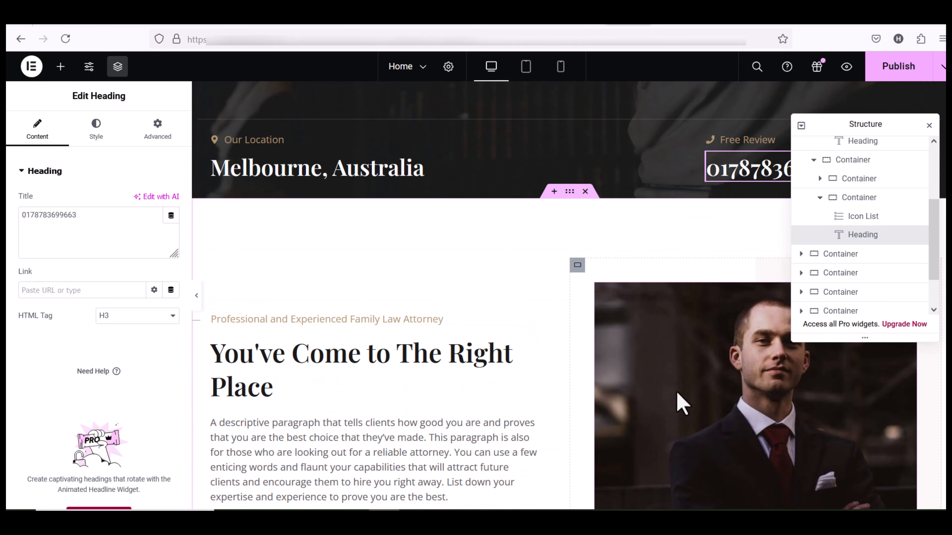
pyautogui.click(663, 346)
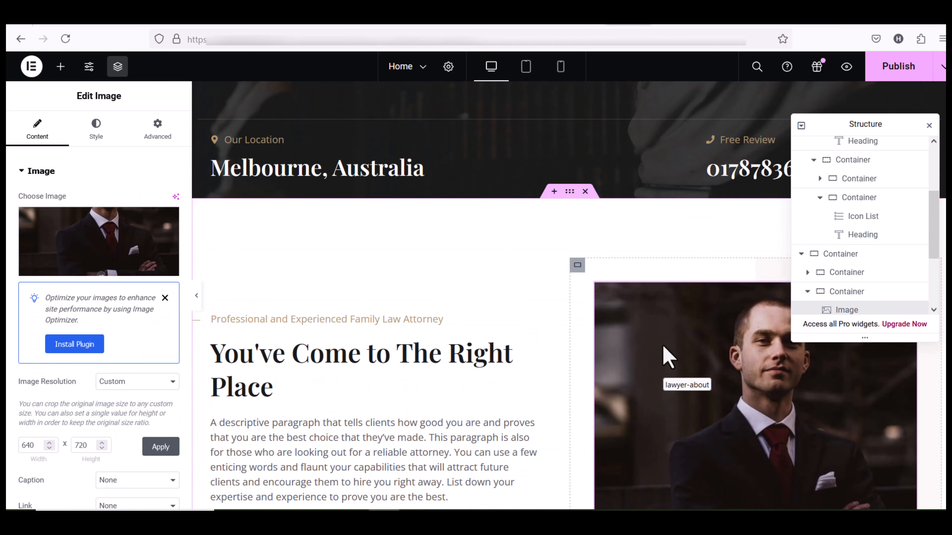
pyautogui.click(71, 244)
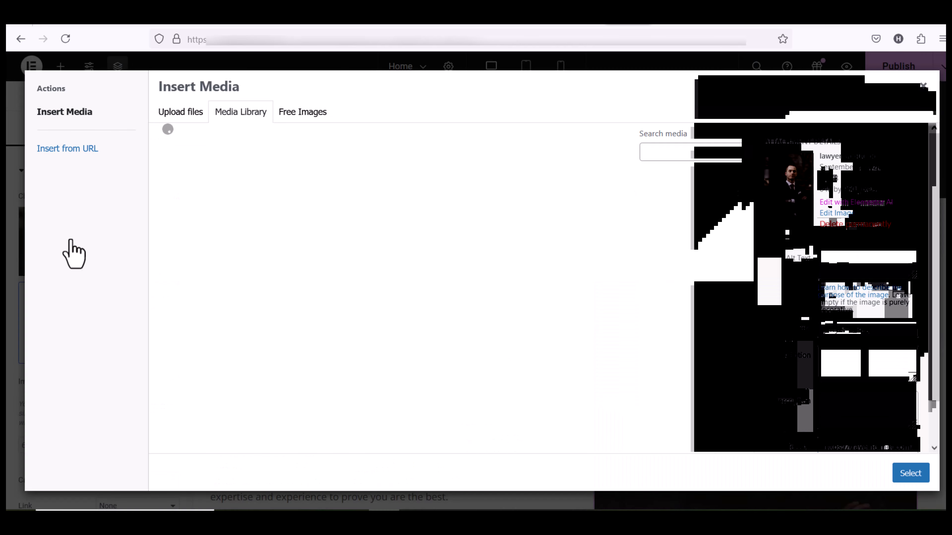
pyautogui.click(399, 314)
pyautogui.click(911, 477)
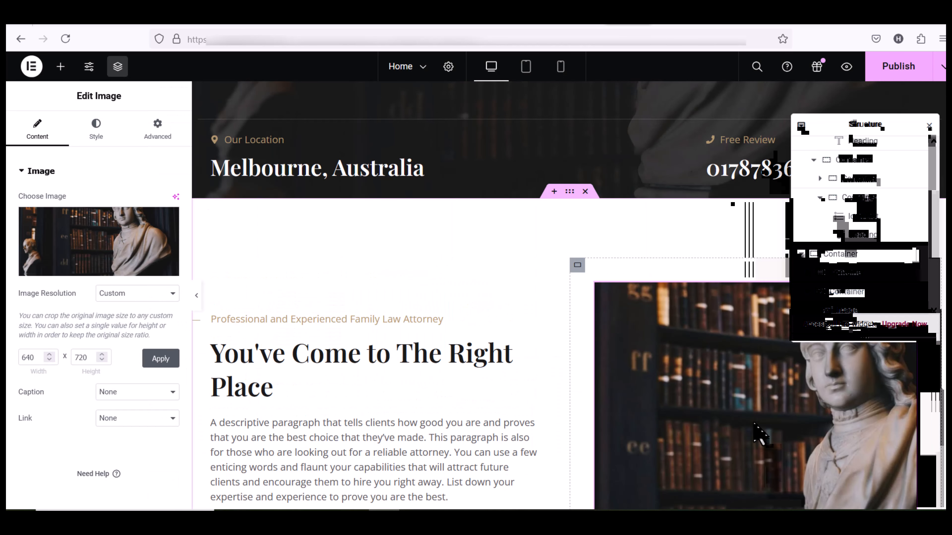
# - Delete the opening word "A" from the descriptive paragraph under "You've Come to The Right Place"
pyautogui.scroll(-5, 727, 397)
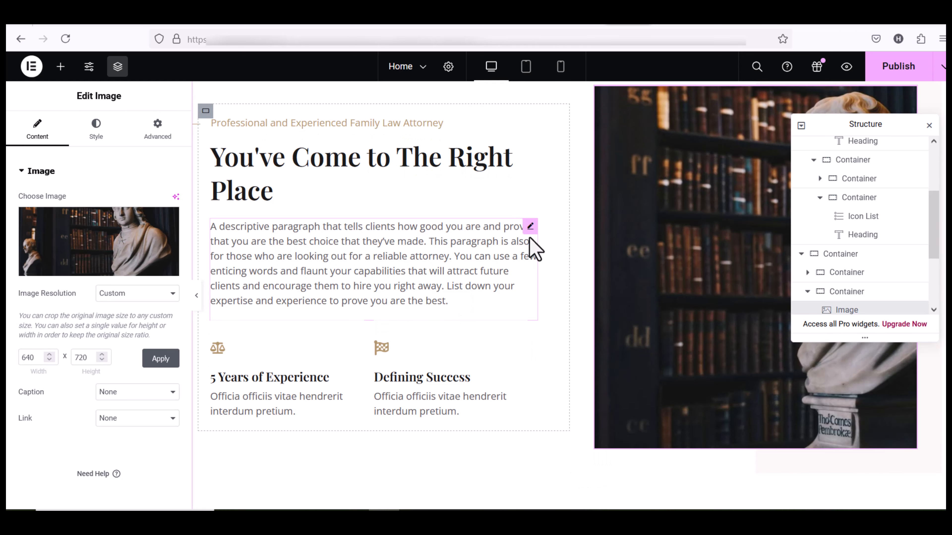
pyautogui.click(535, 229)
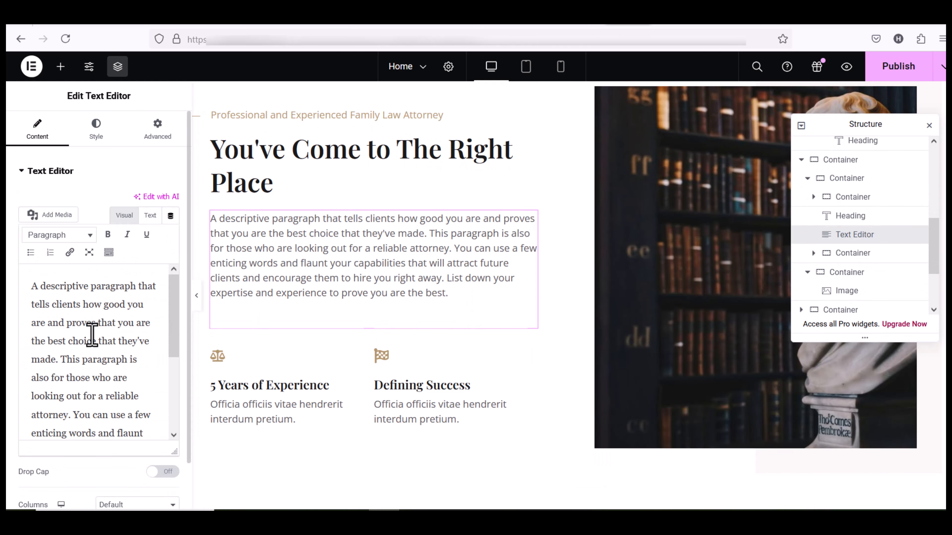
pyautogui.moveTo(39, 286); pyautogui.dragTo(32, 289)
pyautogui.press('BackSpace')
# - Change the Divorce & Separation box's icon under Our Practice Areas to a life ring and shorten its title to "Divorce"
pyautogui.scroll(-3, 334, 303)
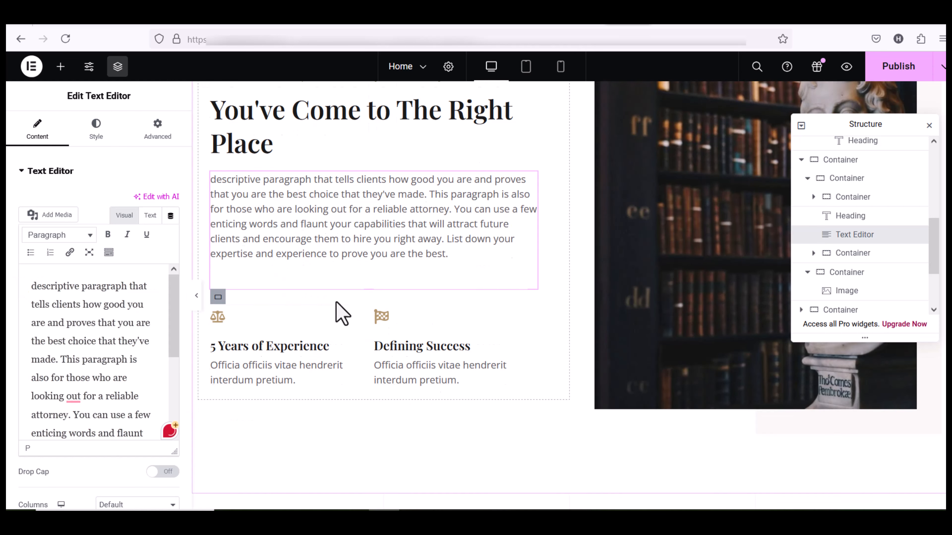
pyautogui.scroll(-3, 459, 378)
pyautogui.scroll(-1, 432, 368)
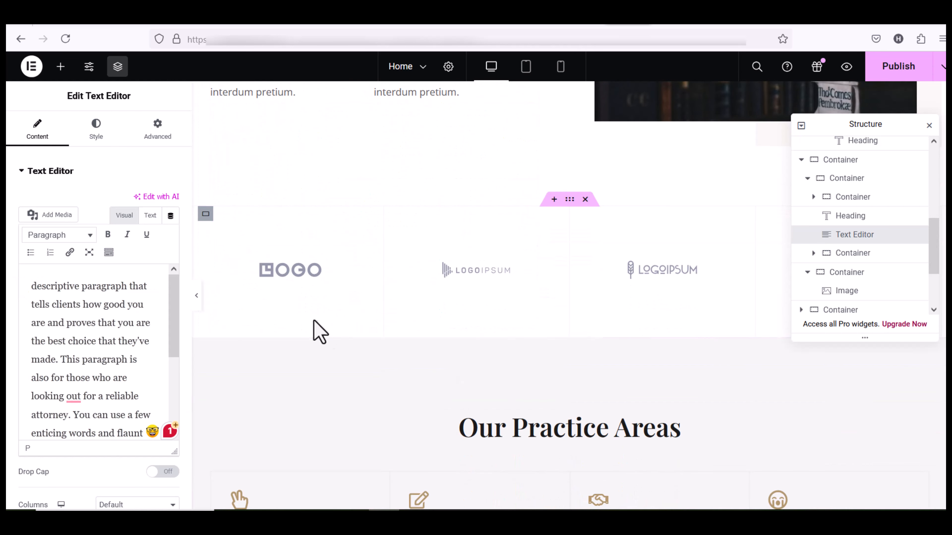
pyautogui.scroll(-5, 587, 351)
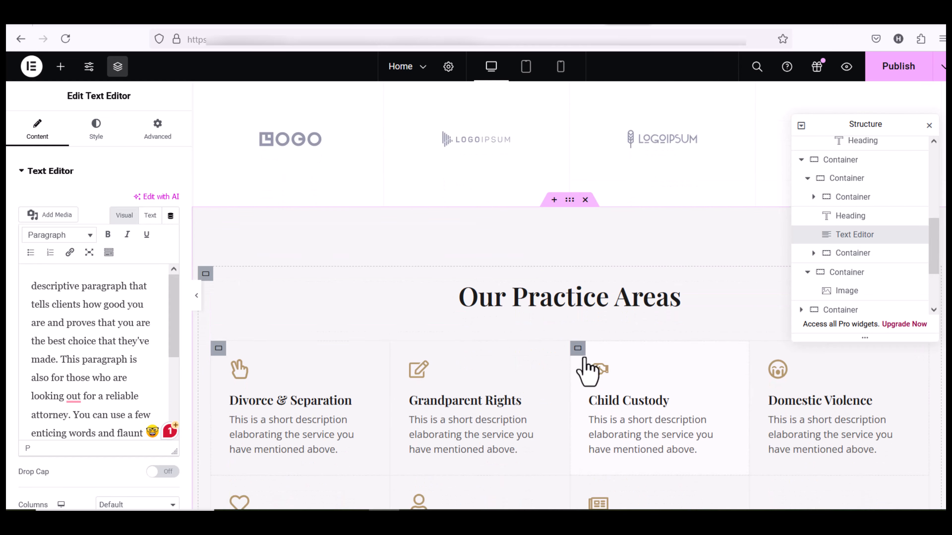
pyautogui.scroll(-2, 574, 367)
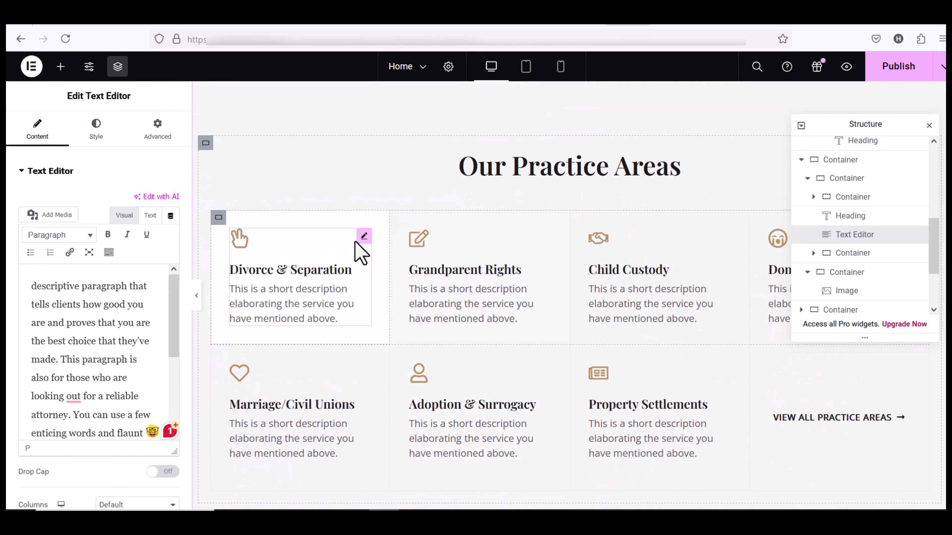
pyautogui.click(363, 238)
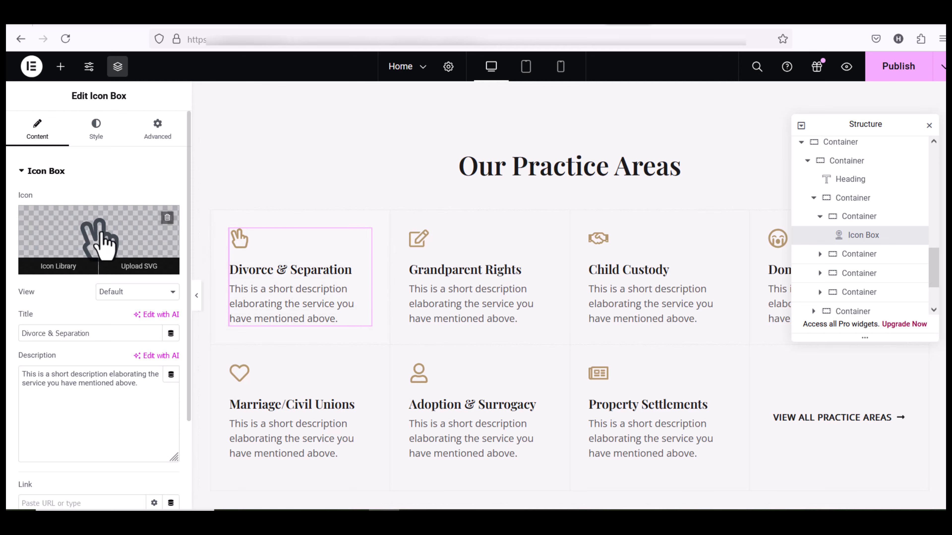
pyautogui.click(97, 236)
pyautogui.click(827, 499)
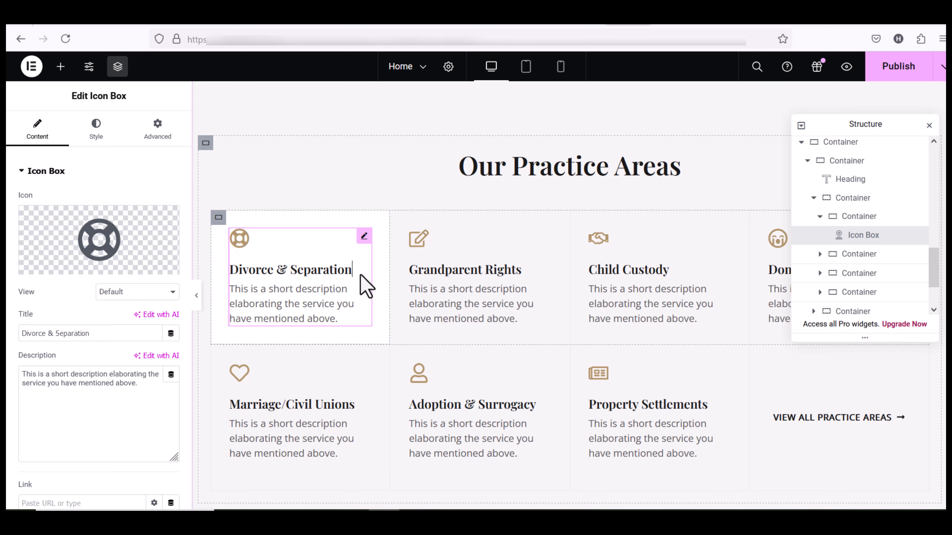
# - Add a Video widget to the empty area above the footer and select its YouTube link
pyautogui.scroll(5, 343, 321)
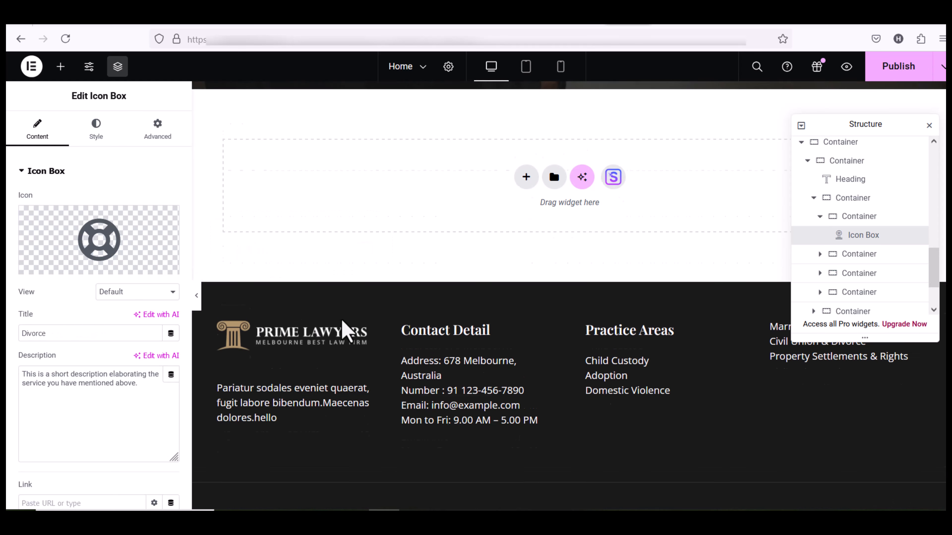
pyautogui.scroll(-2, 449, 321)
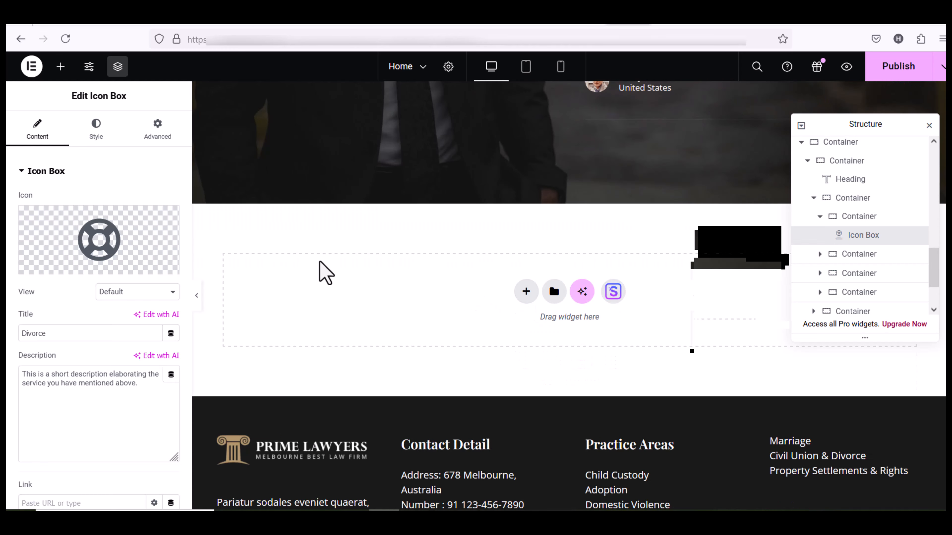
pyautogui.click(60, 67)
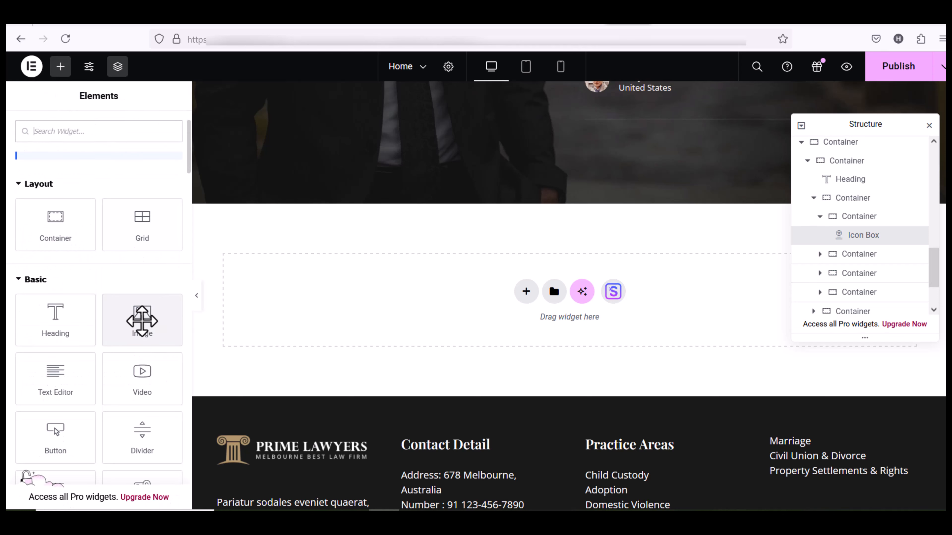
pyautogui.moveTo(139, 381); pyautogui.dragTo(476, 323)
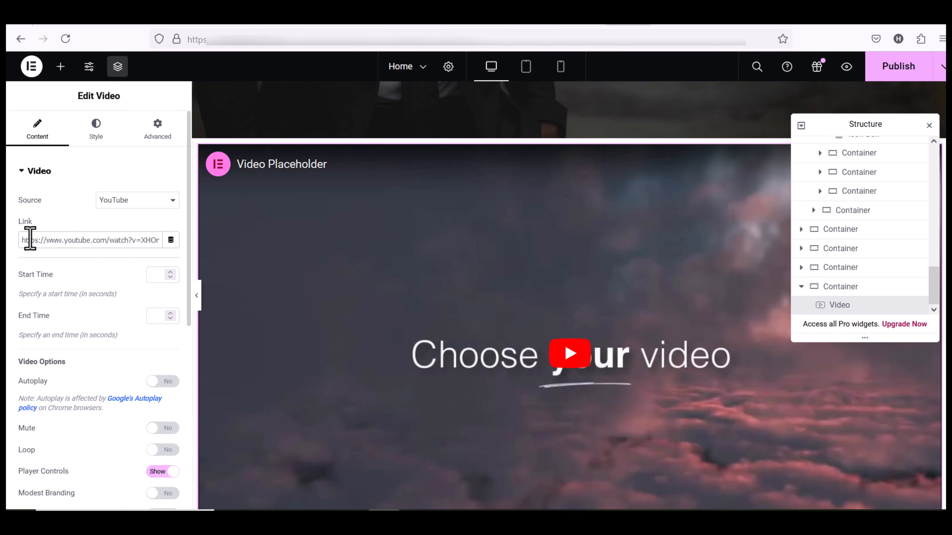
pyautogui.tripleClick(85, 244)
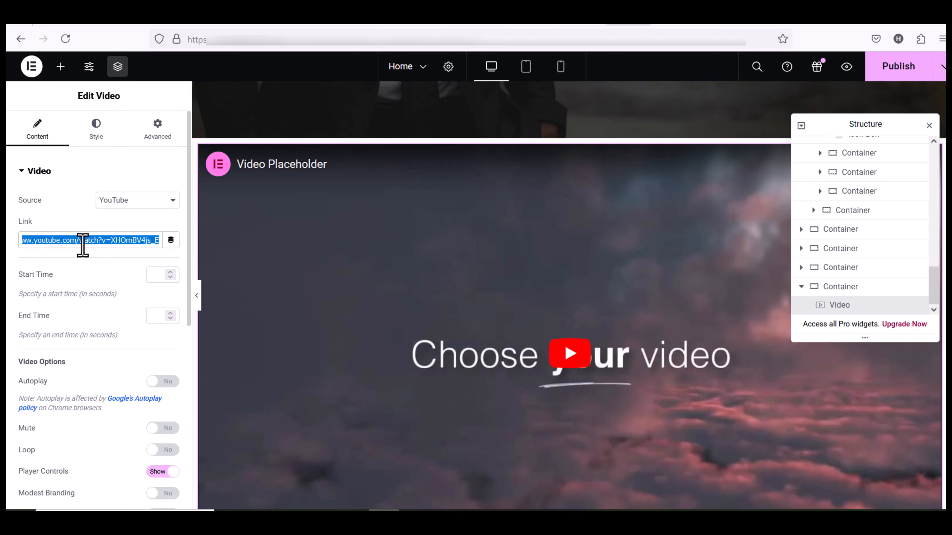
pyautogui.click(126, 204)
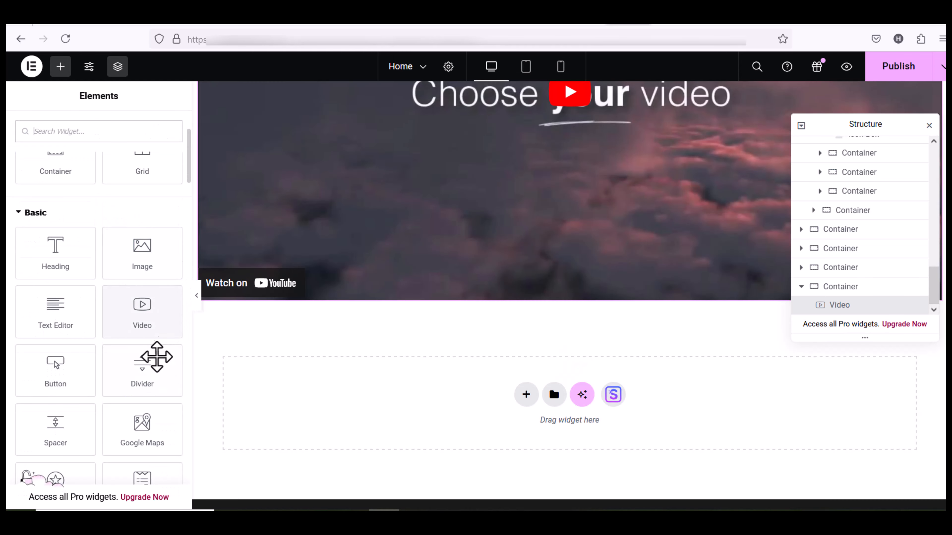
pyautogui.scroll(-2, 147, 382)
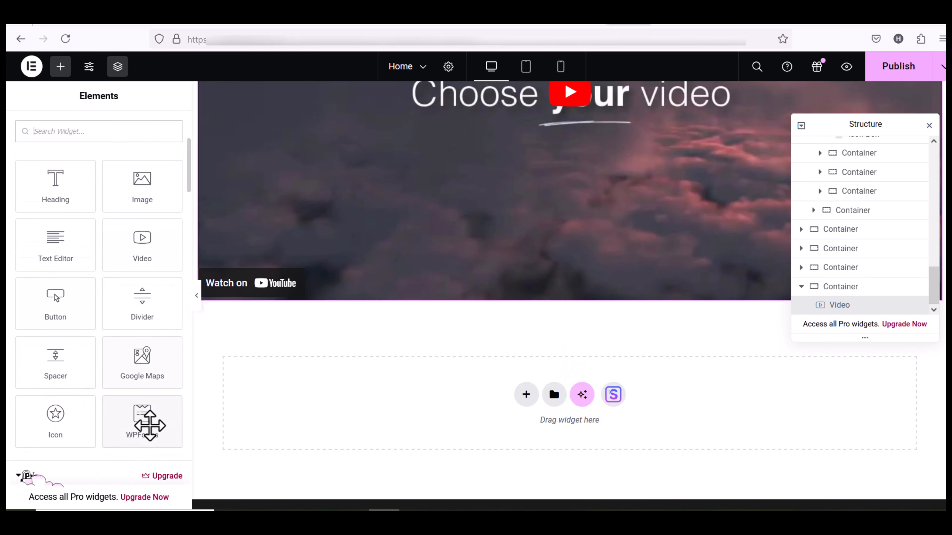
pyautogui.scroll(-12, 148, 439)
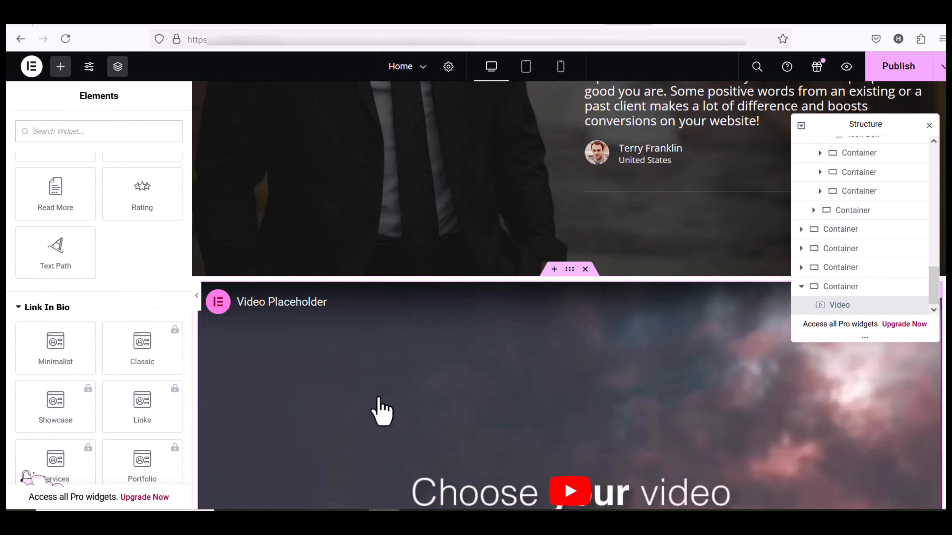
pyautogui.scroll(-3, 385, 401)
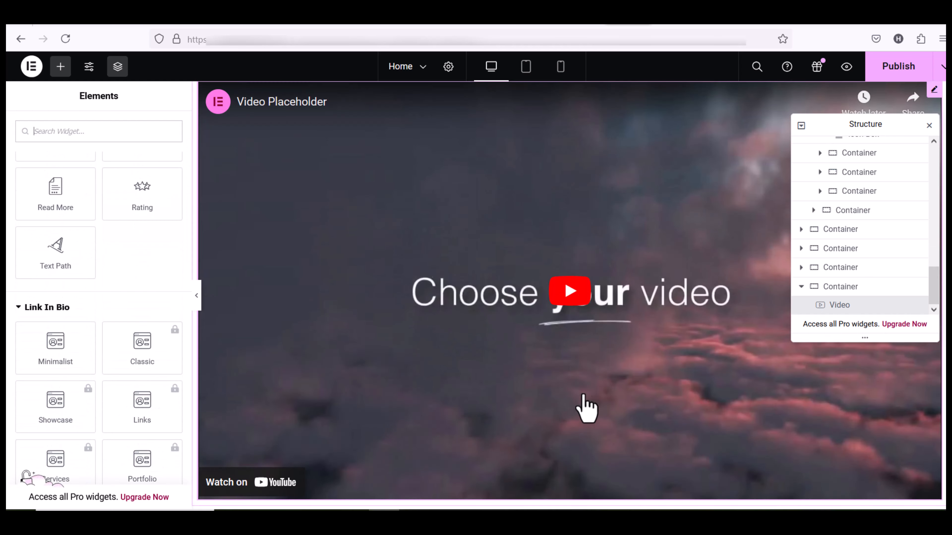